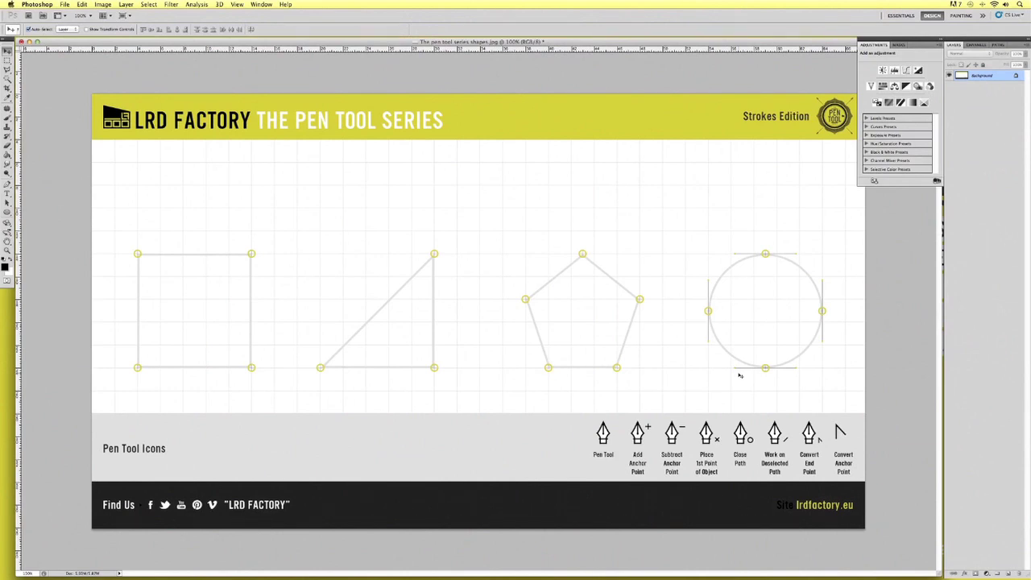
key(super+equal)
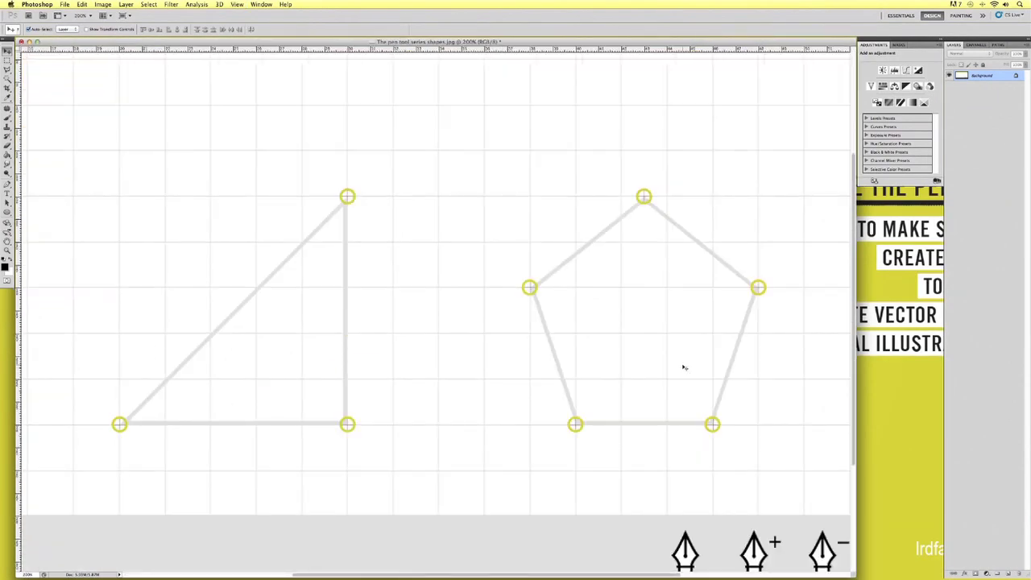
scroll(684, 364, down, 5)
scroll(684, 364, right, 10)
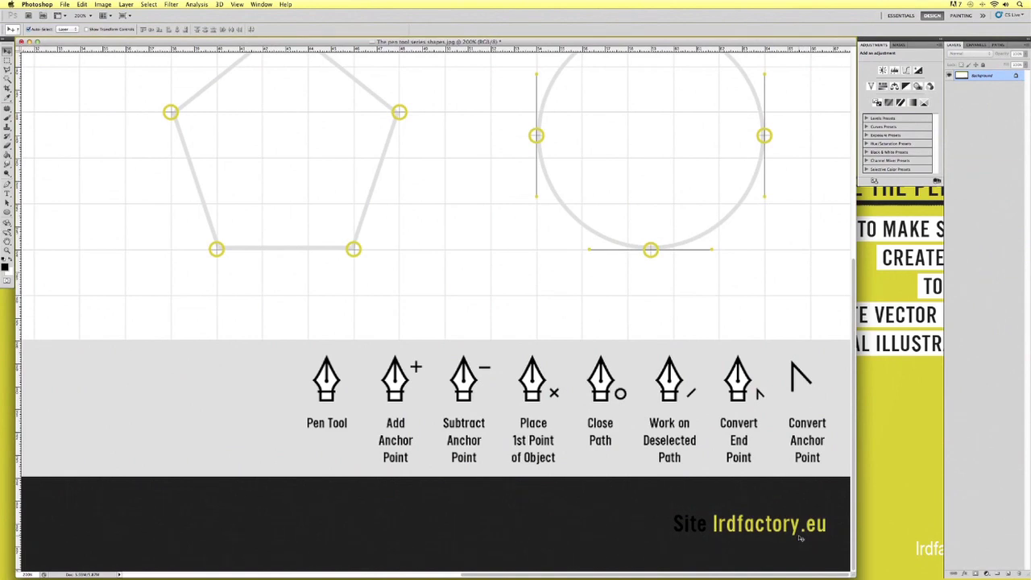
key(super+minus)
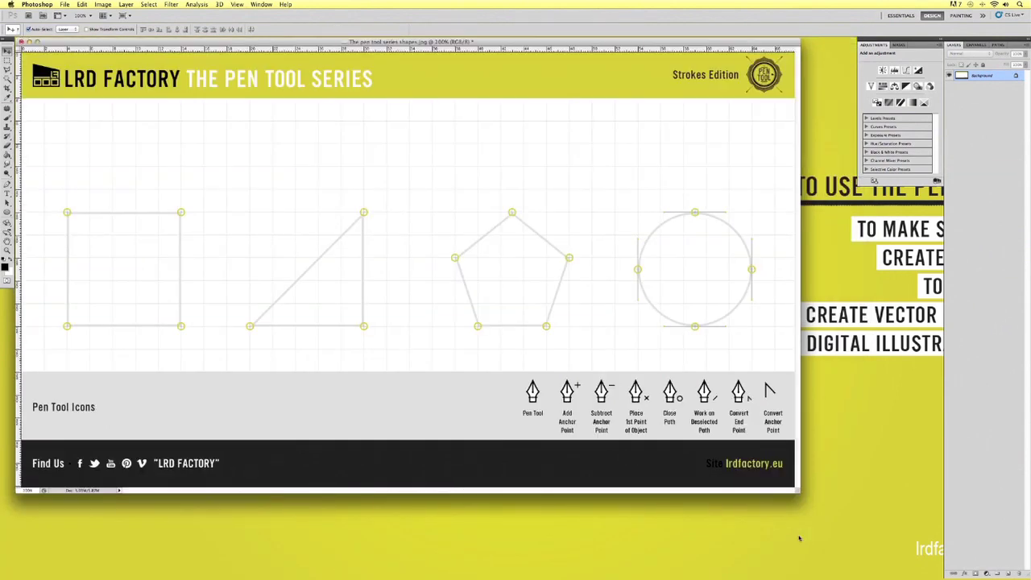
drag(800, 496, 941, 575)
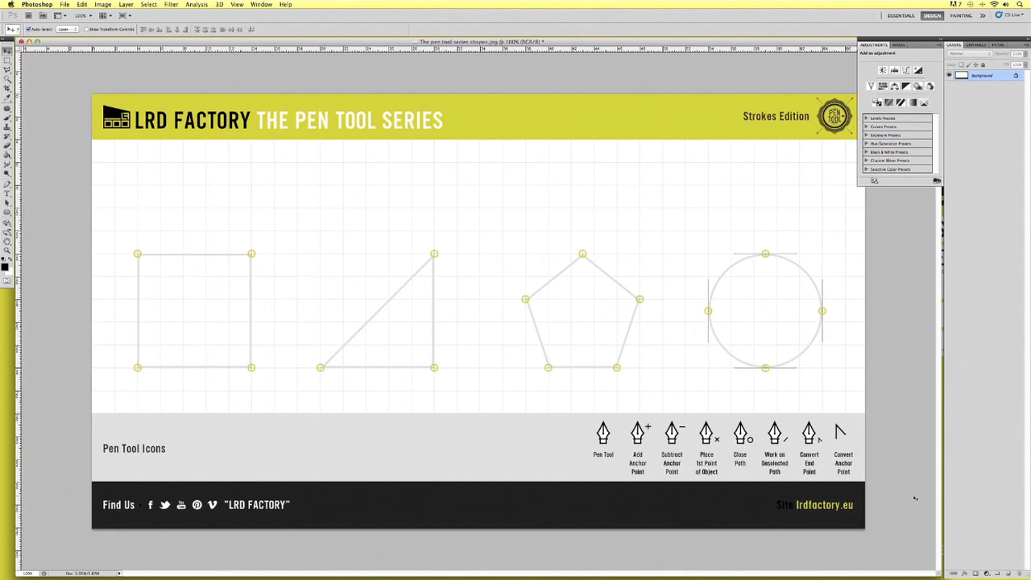
Add a new layer above the background and activate the Brush tool, checking its size and hardness settings
click(1008, 574)
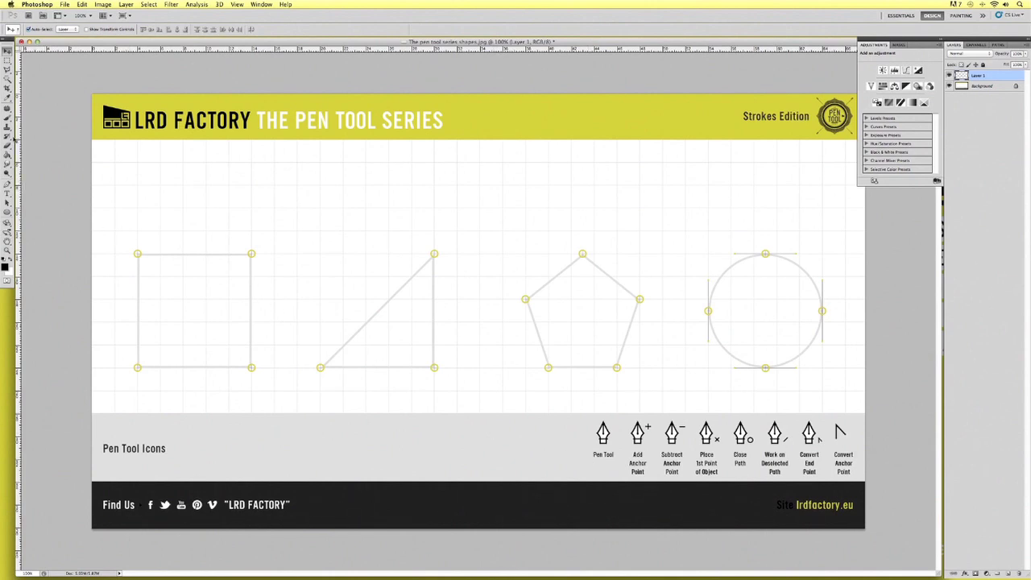
click(7, 119)
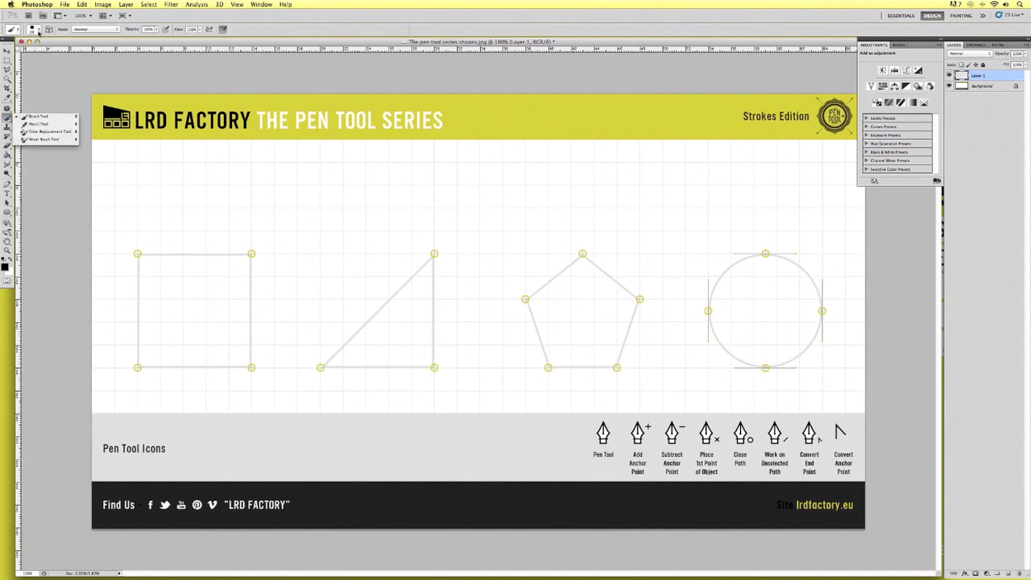
click(37, 30)
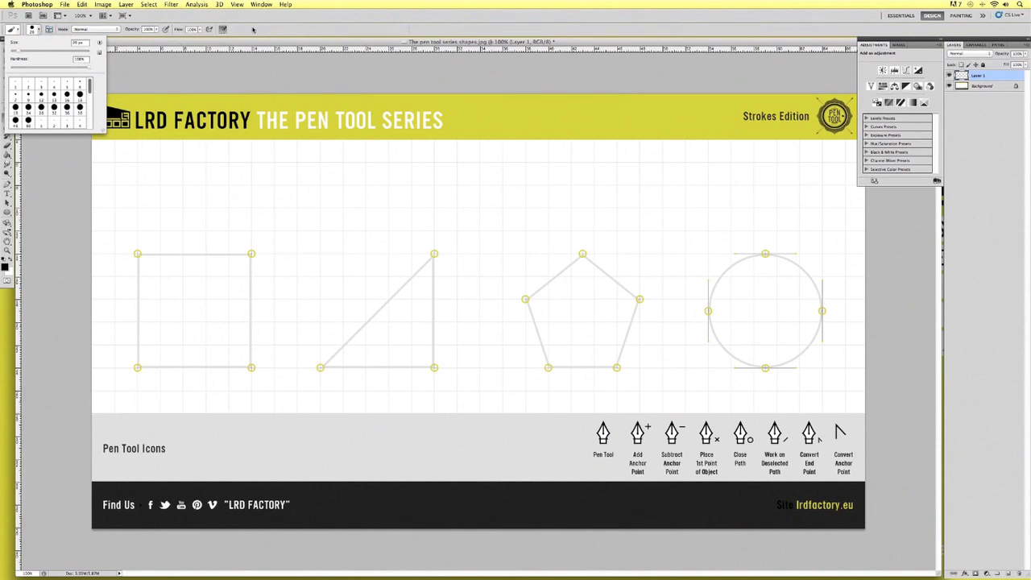
click(223, 29)
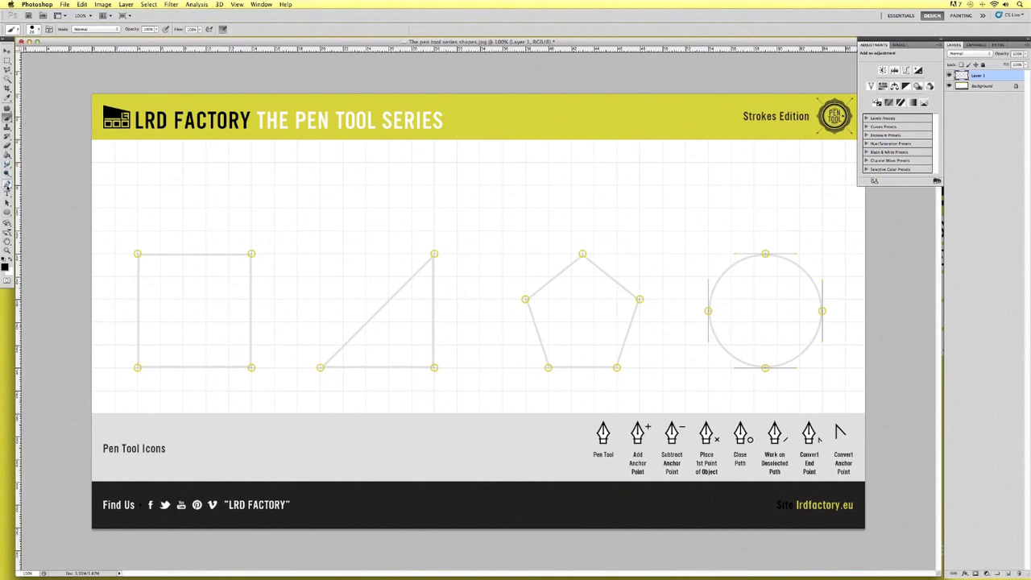
Trace the square guide with the Pen tool, placing an anchor at each corner and closing the path at its upper-left corner
click(8, 185)
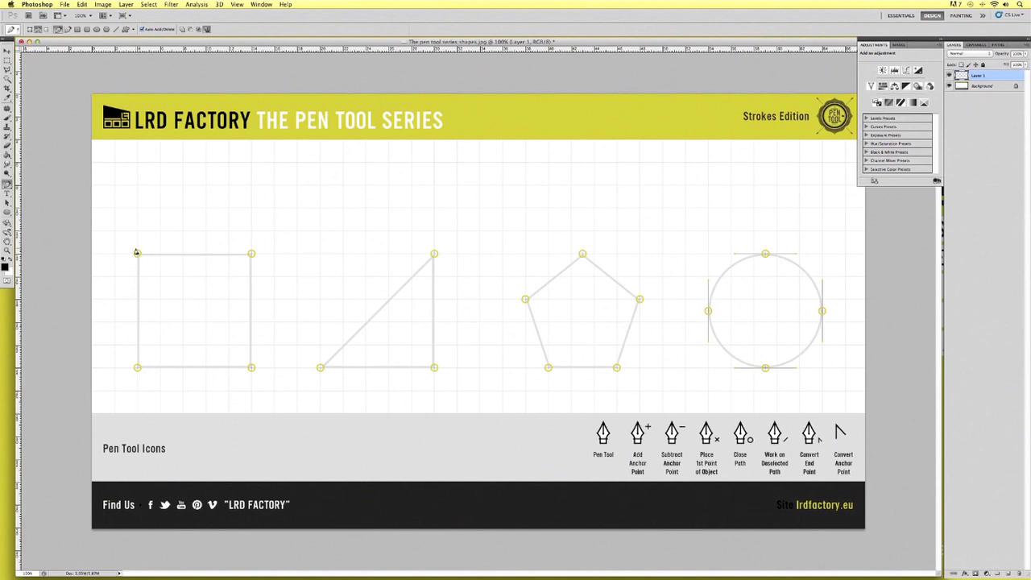
click(137, 253)
click(138, 254)
click(251, 255)
click(252, 368)
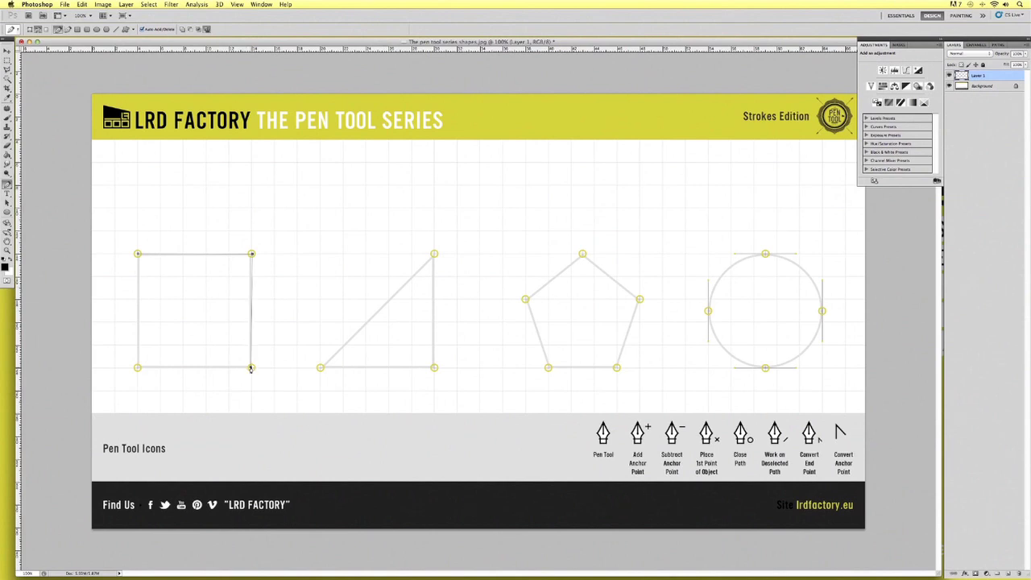
click(138, 369)
click(138, 254)
Stroke the square path with the Brush, keeping Simulate Pressure enabled
right_click(138, 255)
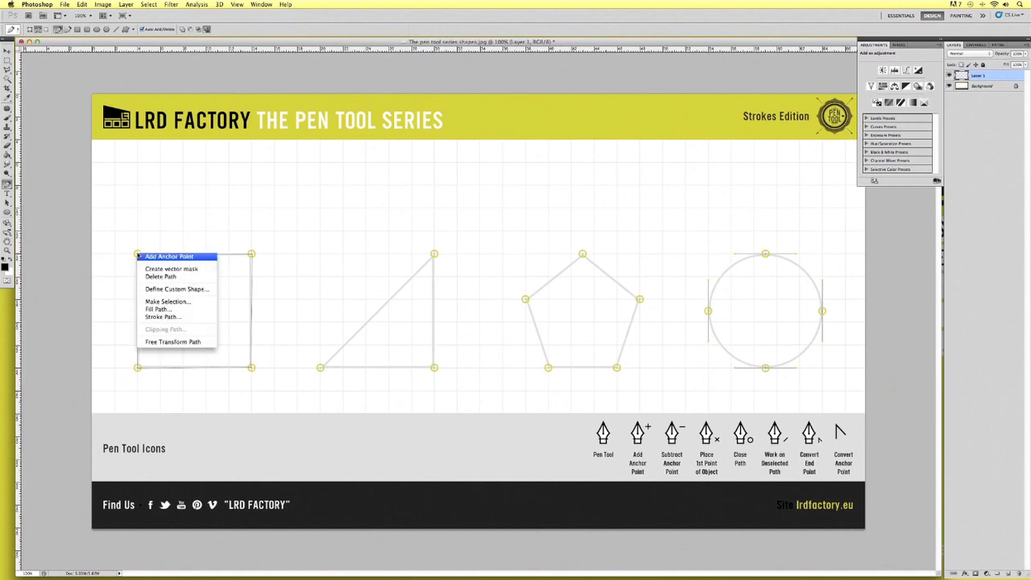
click(158, 317)
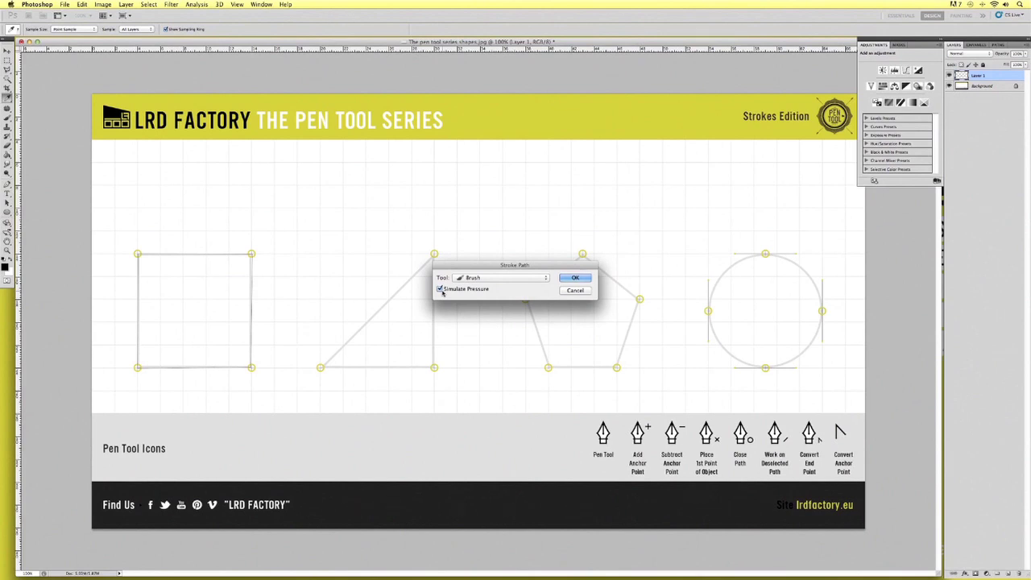
click(570, 279)
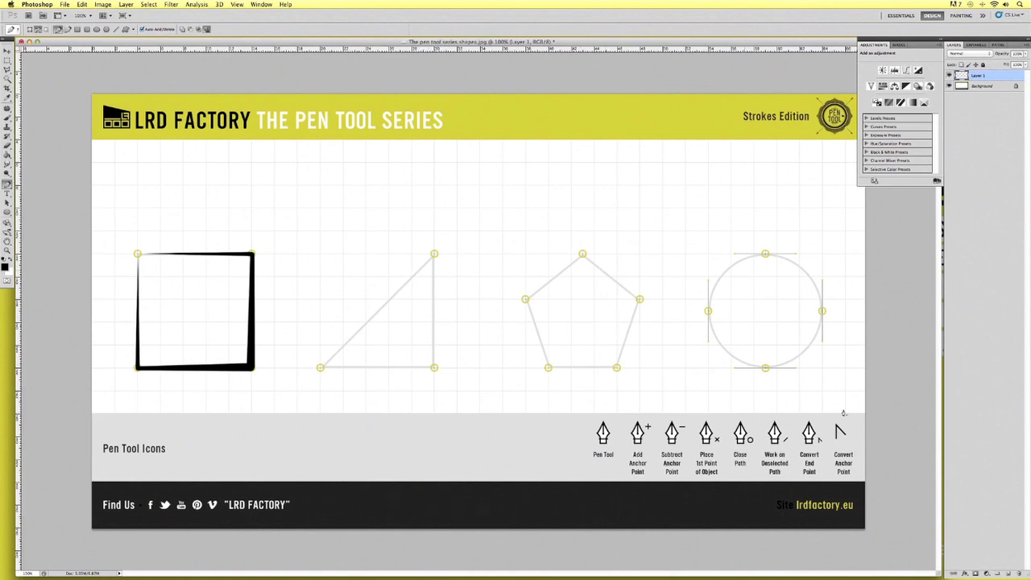
Add another new layer for the triangle and lower the Brush tool's hardness to the minimum
mouse_move(854, 576)
click(1008, 573)
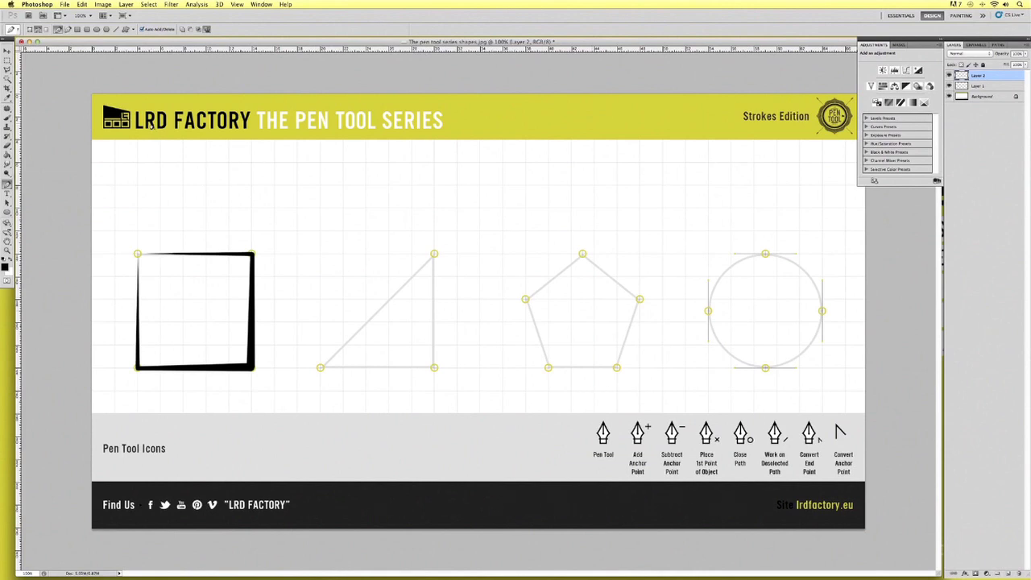
click(7, 118)
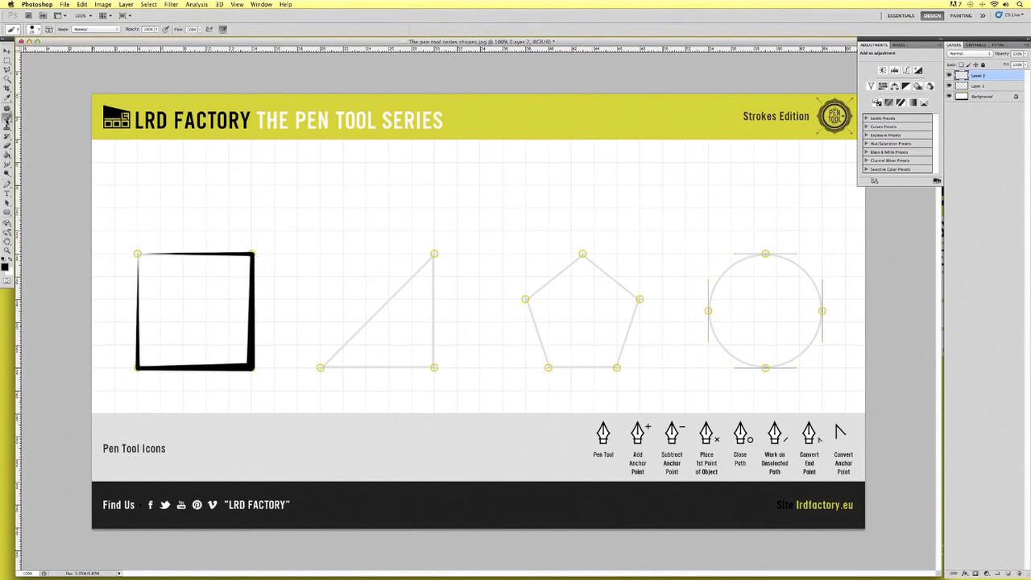
click(39, 30)
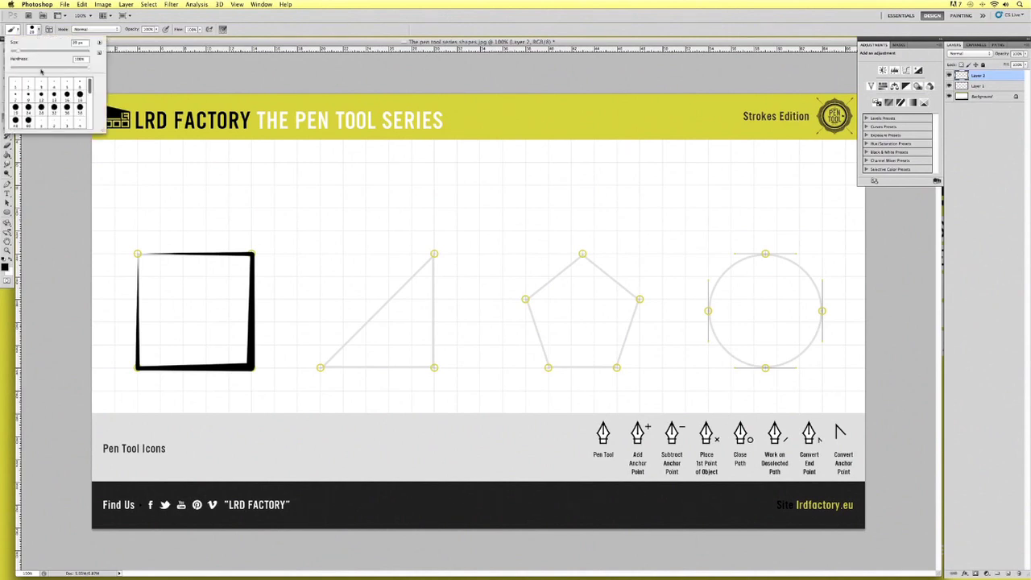
drag(41, 72, 5, 69)
click(159, 43)
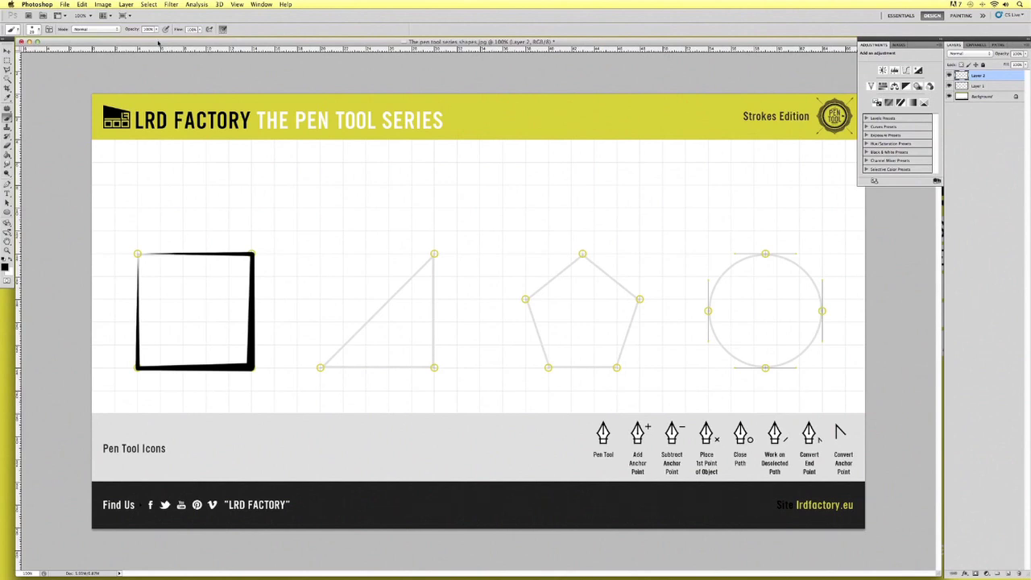
Trace the triangle guide with the Pen tool as a closed path, starting and ending at its lower-left corner
click(7, 185)
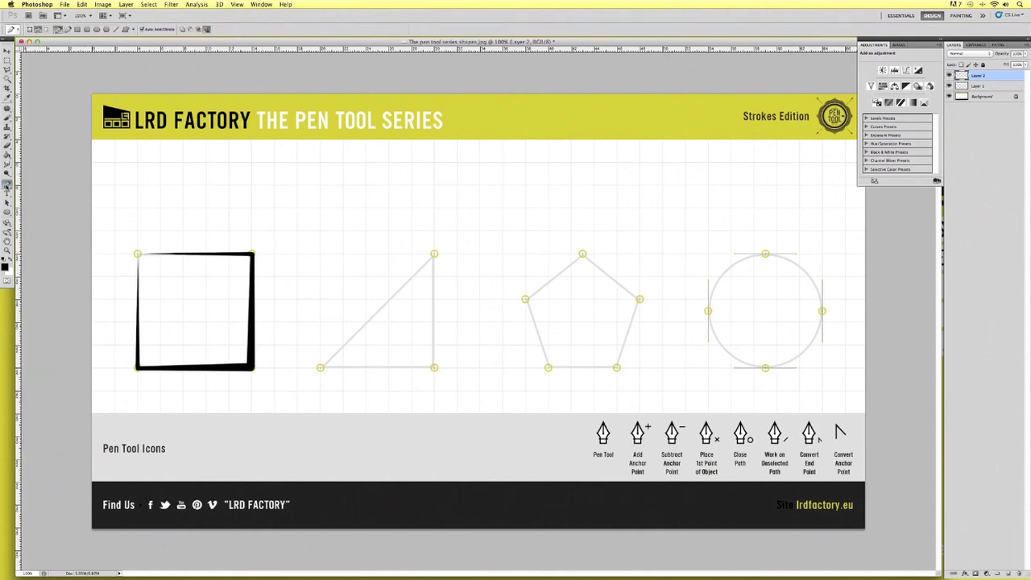
click(320, 368)
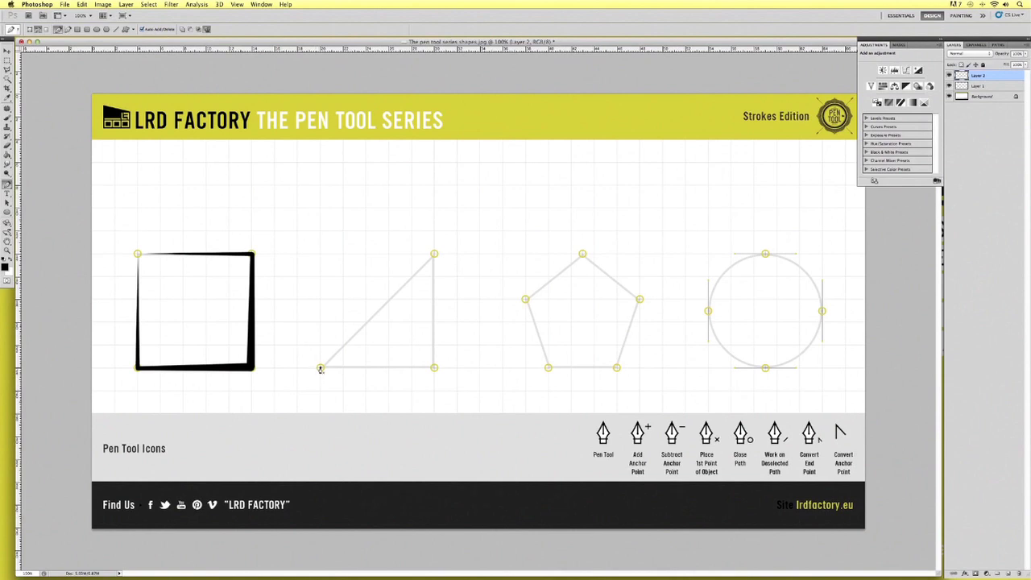
click(434, 255)
click(434, 368)
click(321, 368)
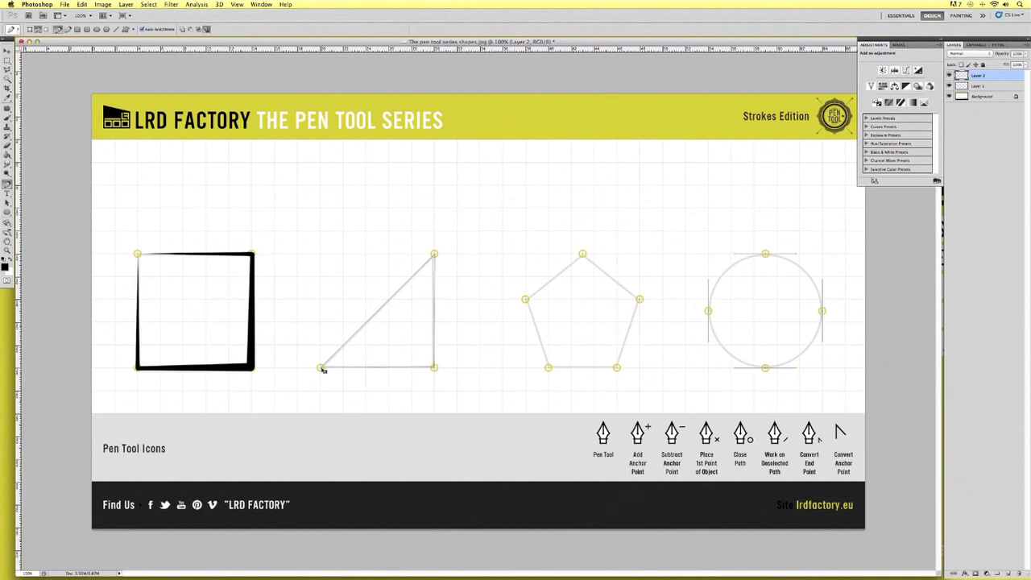
Stroke the triangle path with the soft Brush, keeping Simulate Pressure enabled
right_click(321, 369)
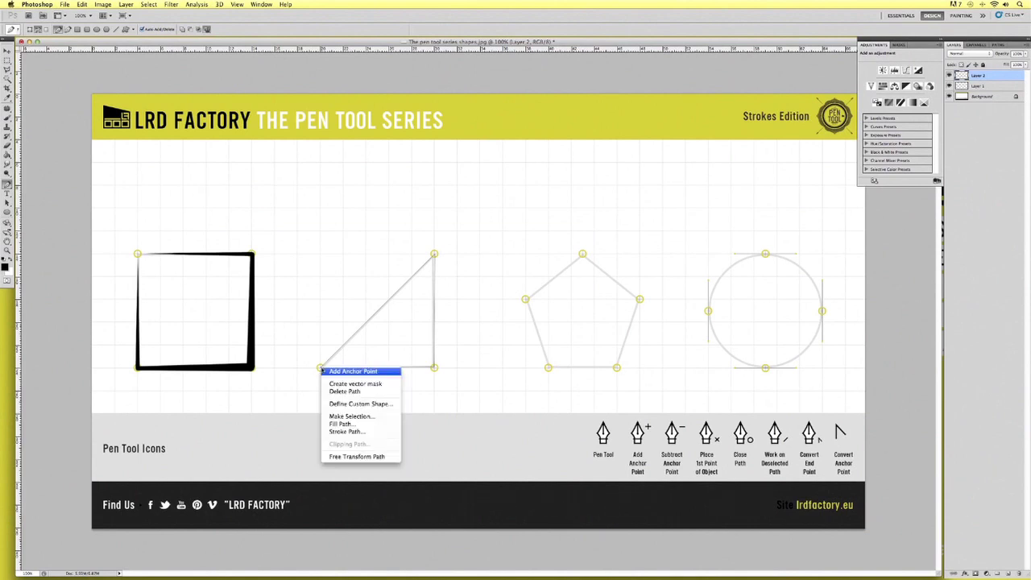
click(351, 433)
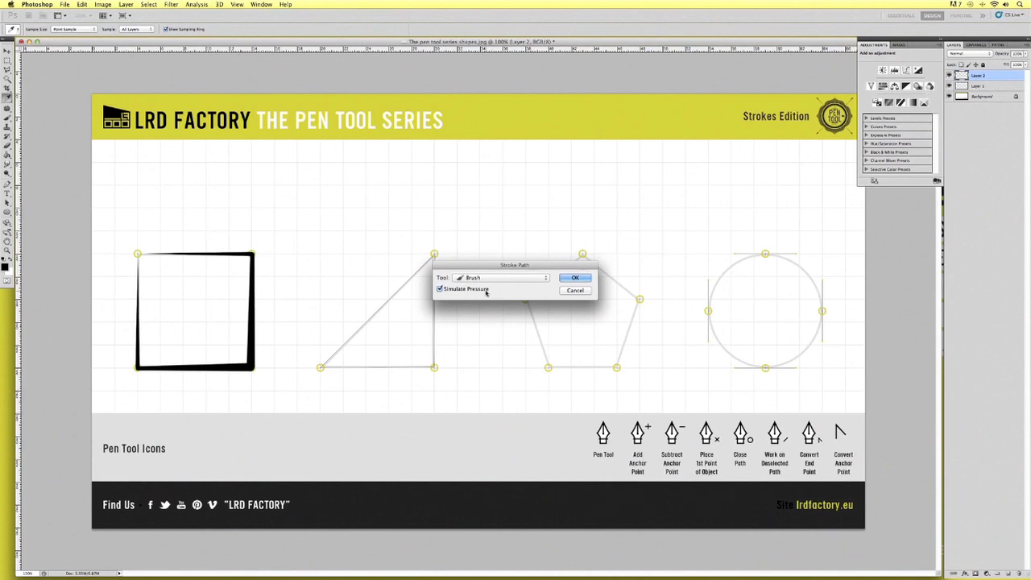
click(583, 280)
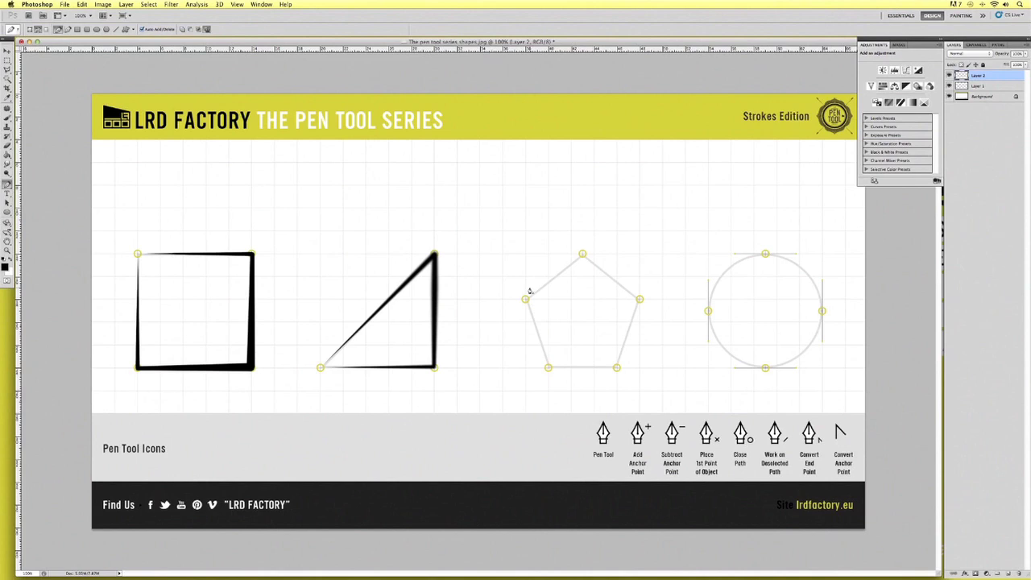
Add a new layer for the pentagon and set the Brush tool's hardness to 100%
click(1009, 573)
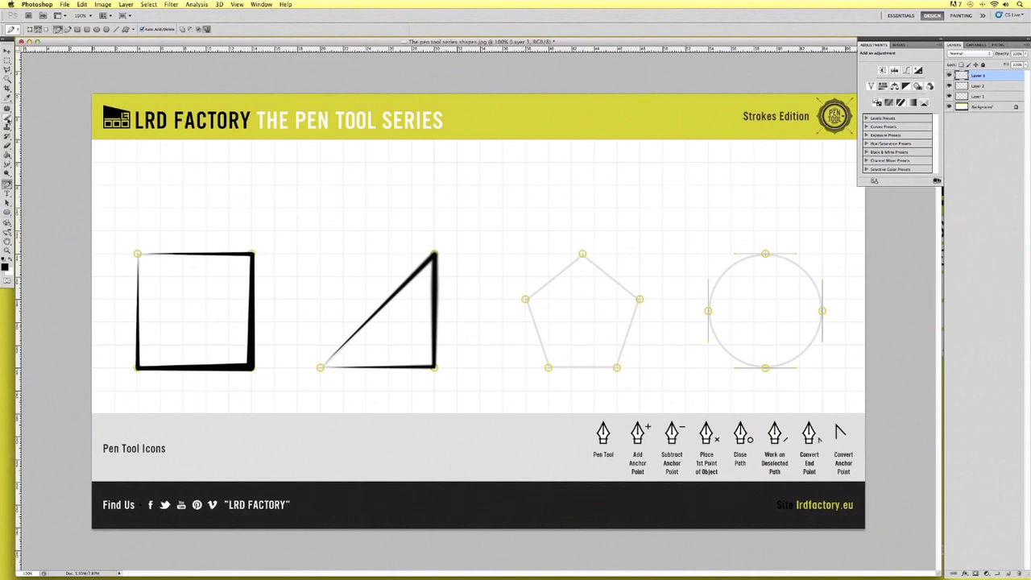
click(7, 118)
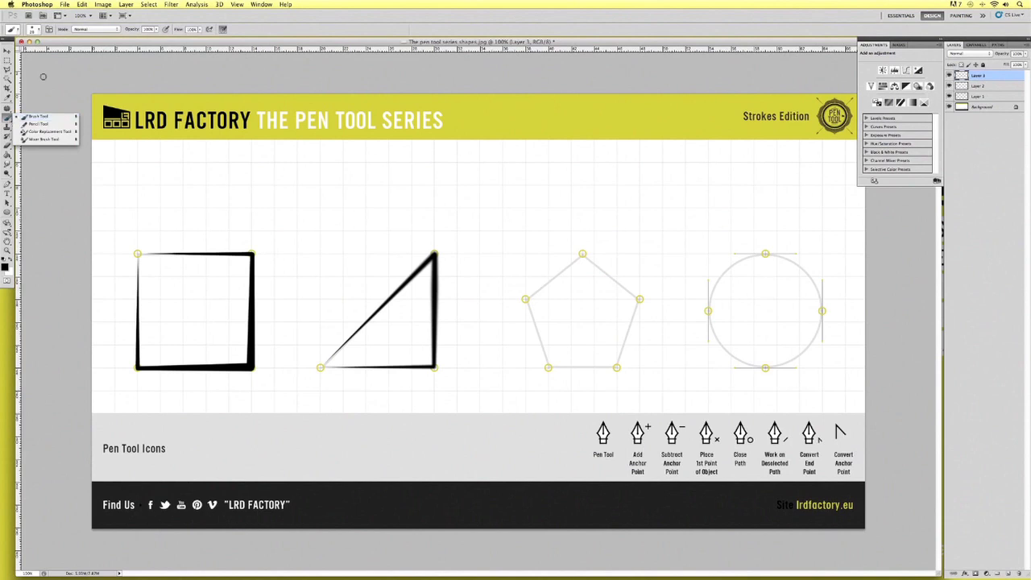
click(39, 34)
mouse_move(28, 69)
mouse_down()
mouse_move(15, 69)
mouse_move(91, 69)
mouse_up()
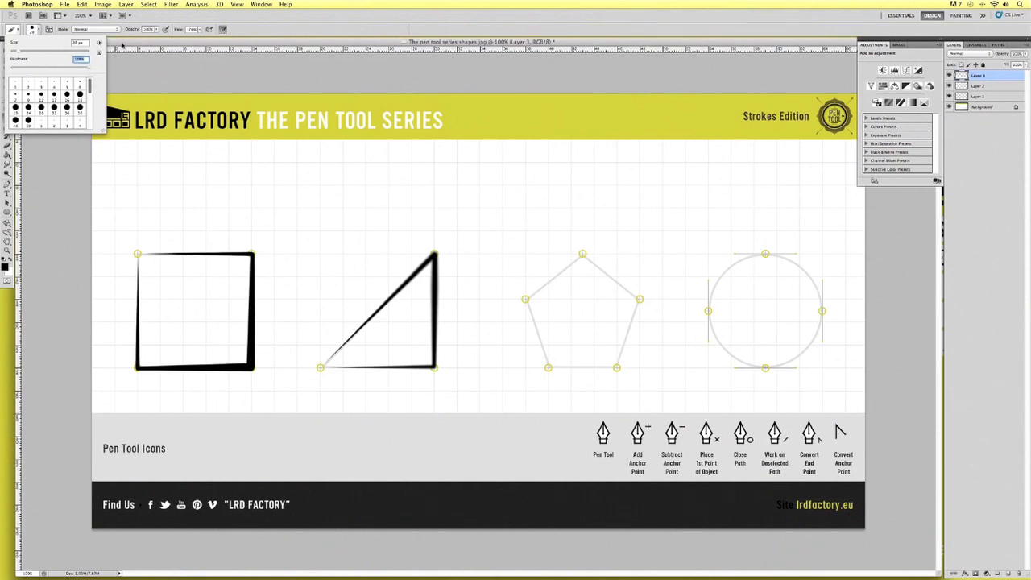
click(123, 45)
Trace the pentagon guide with the Pen tool, anchoring all five corners and closing the path at its left corner
click(6, 184)
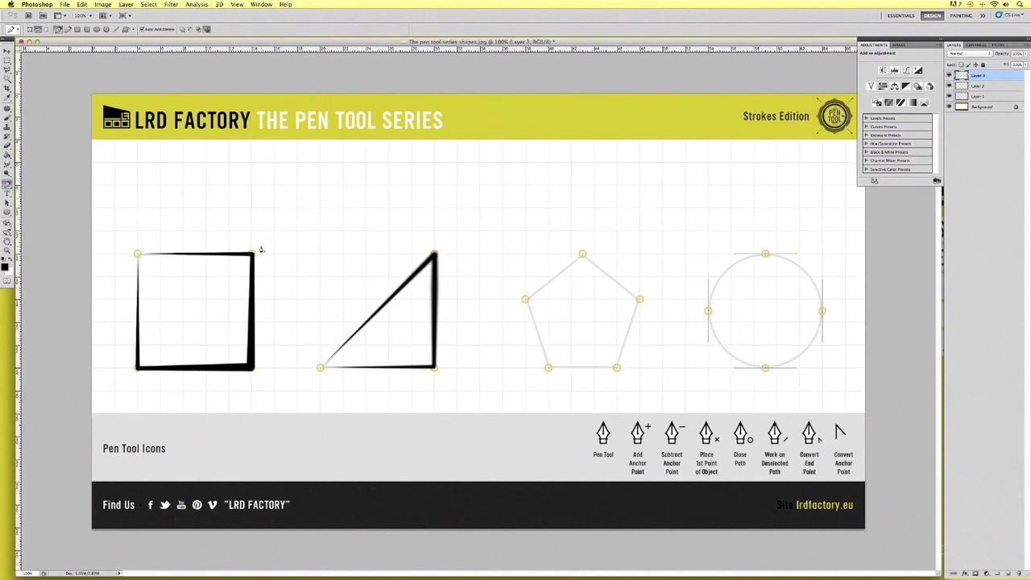
click(525, 300)
click(582, 255)
click(639, 299)
click(617, 369)
click(548, 368)
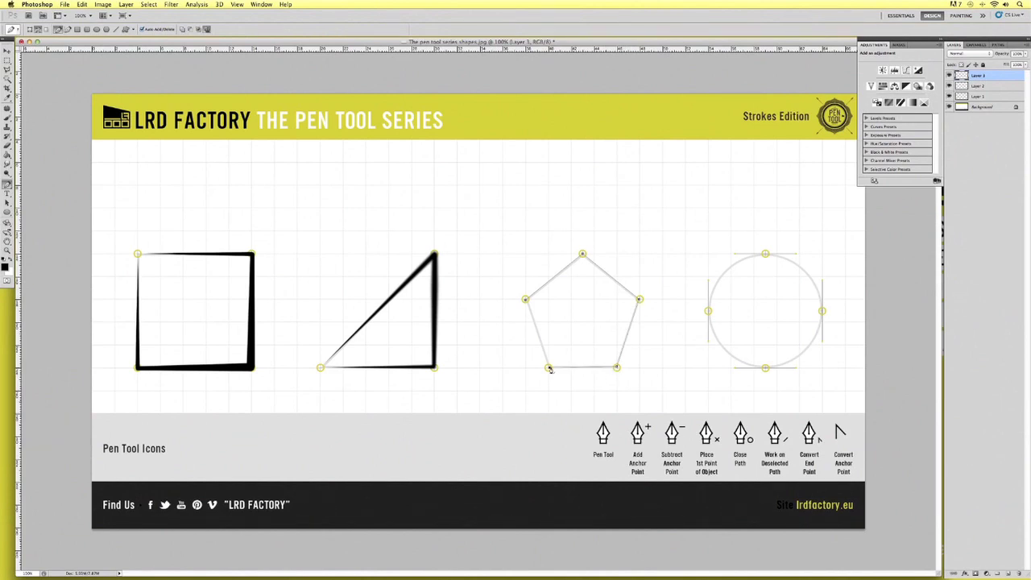
click(524, 300)
Stroke the pentagon path with the Brush, with Simulate Pressure turned off
right_click(526, 300)
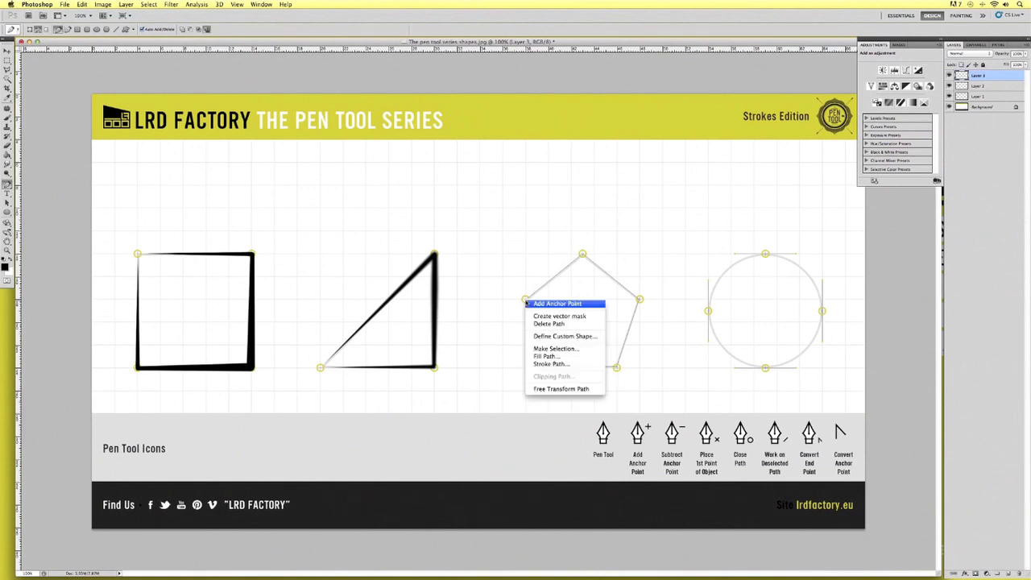
click(562, 365)
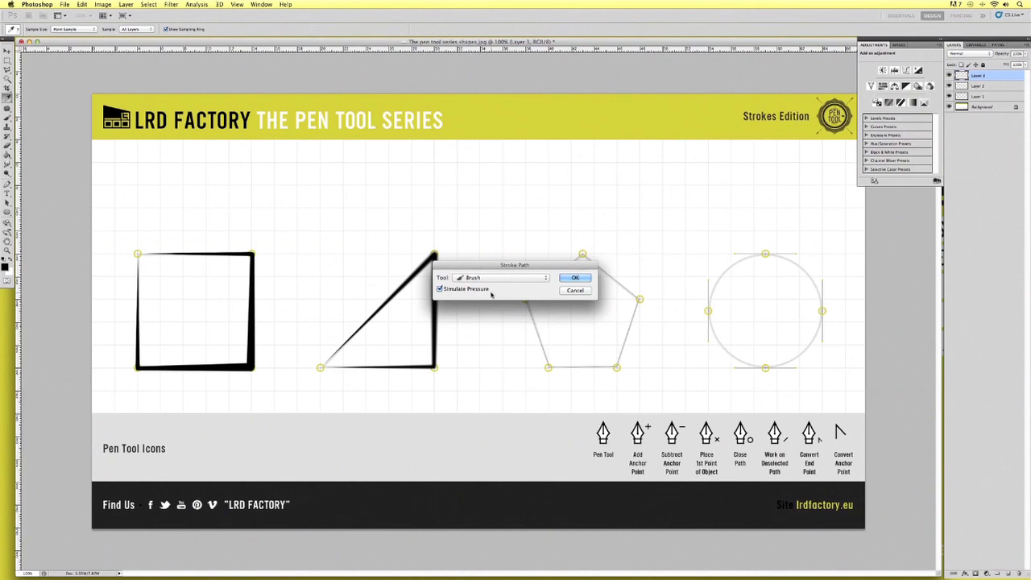
click(445, 290)
click(568, 279)
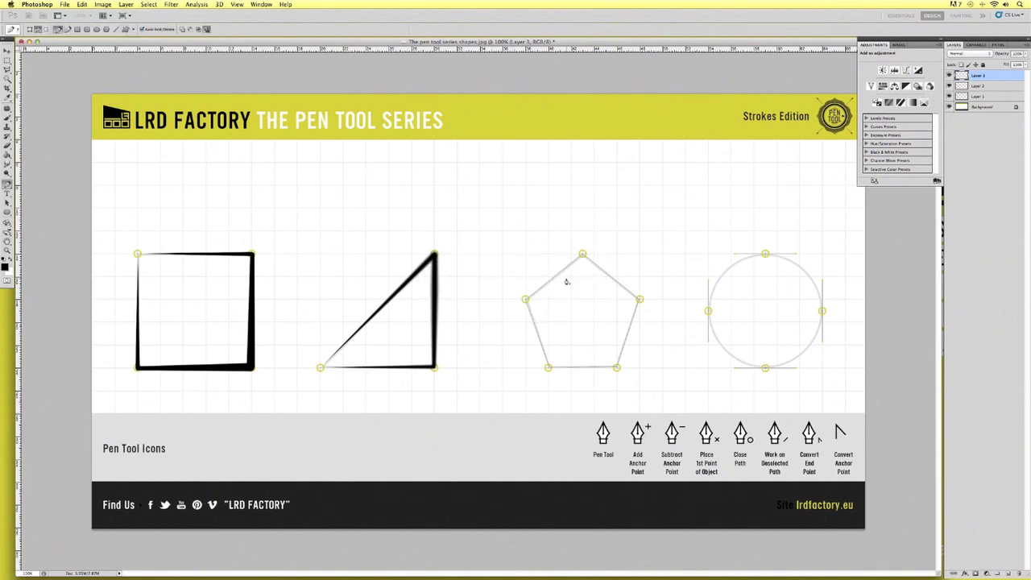
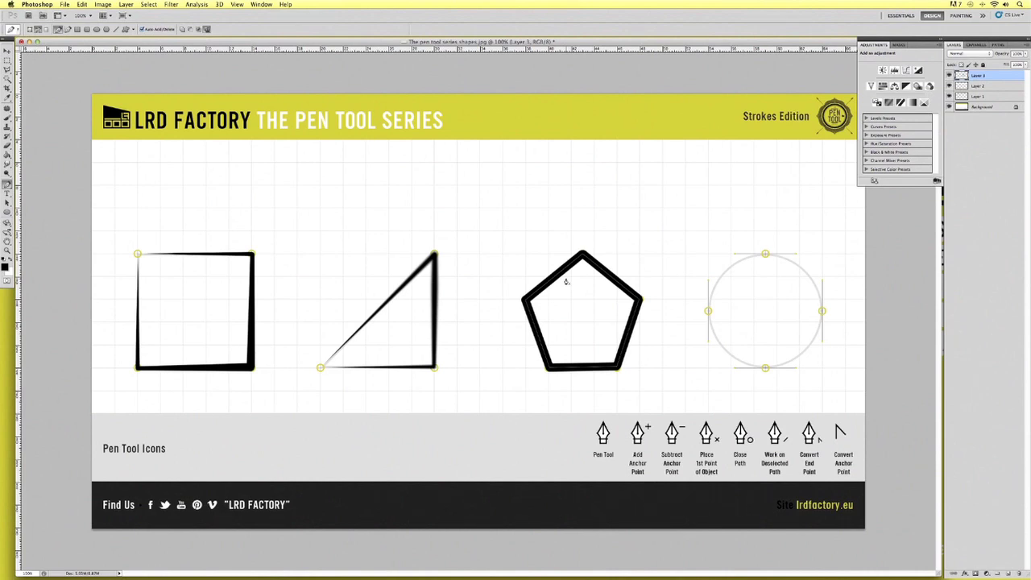
click(1008, 573)
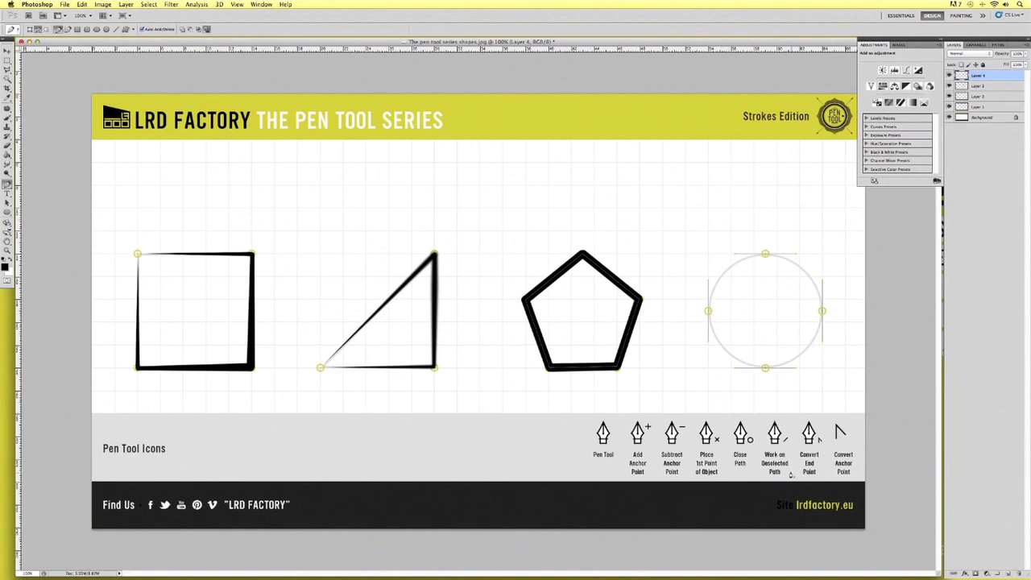
key(Return)
key(ctrl+z)
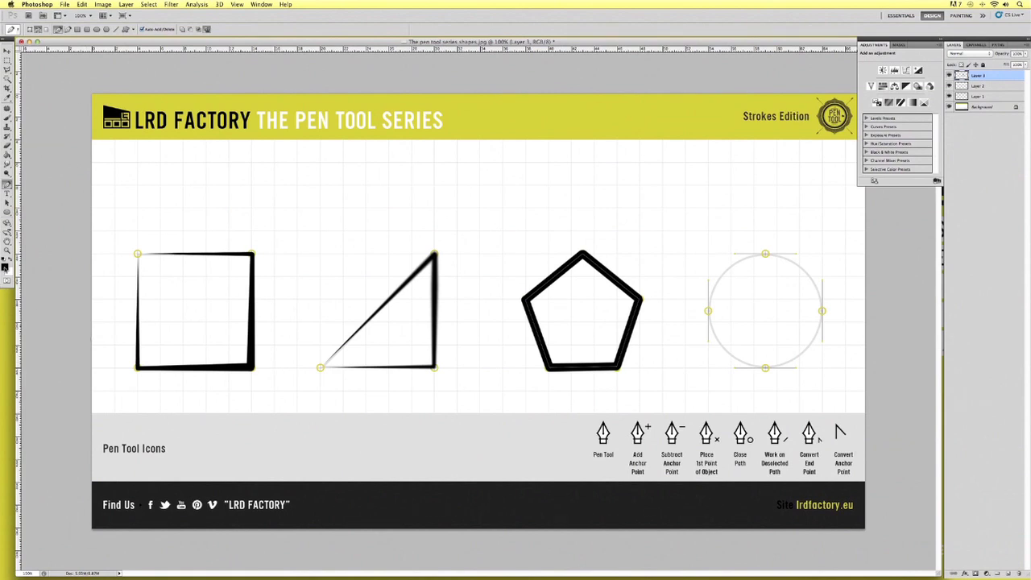
Append the Wet Media Brushes to the Brush tool's presets and choose a textured brush from the set
click(6, 117)
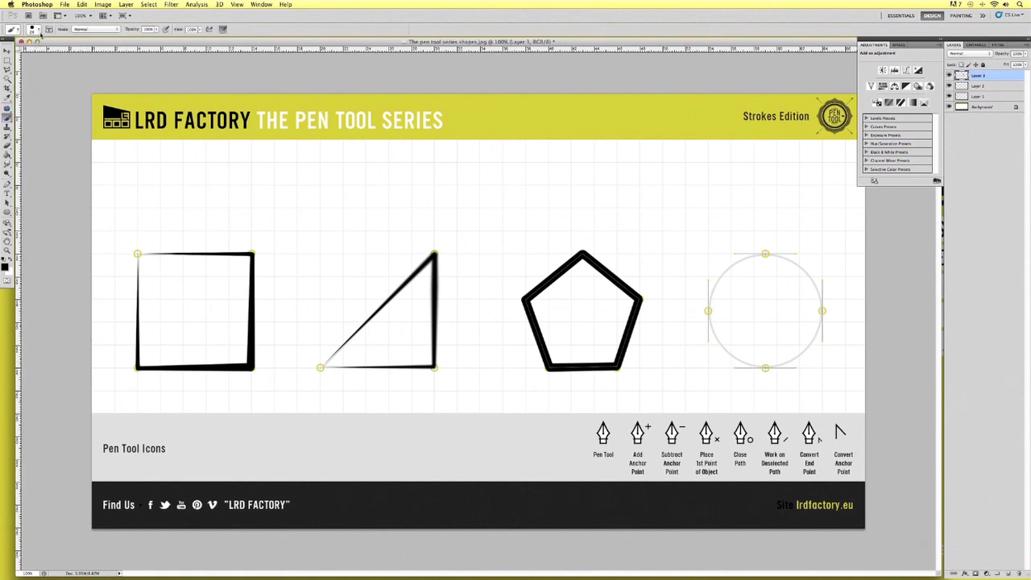
click(36, 29)
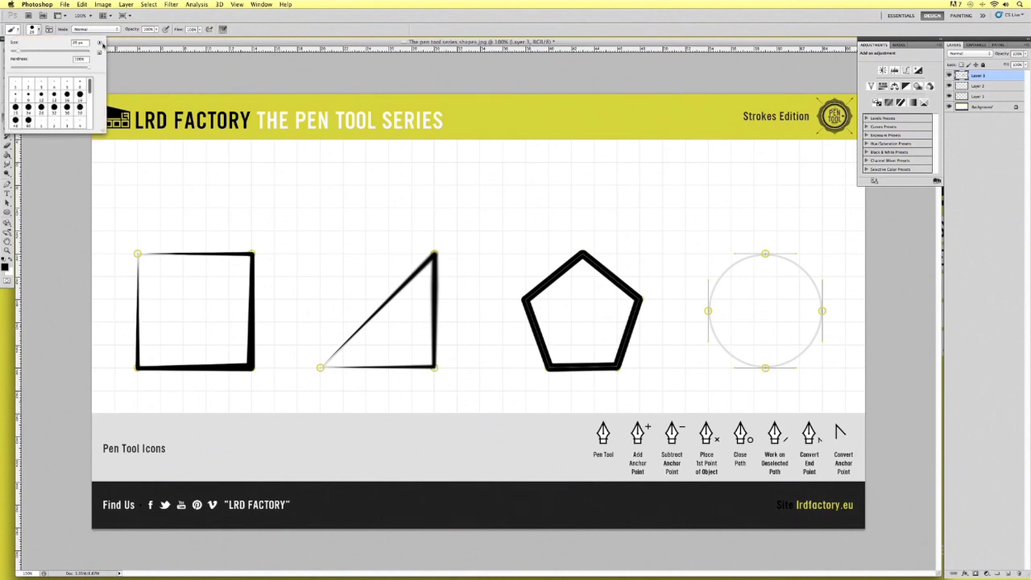
click(100, 43)
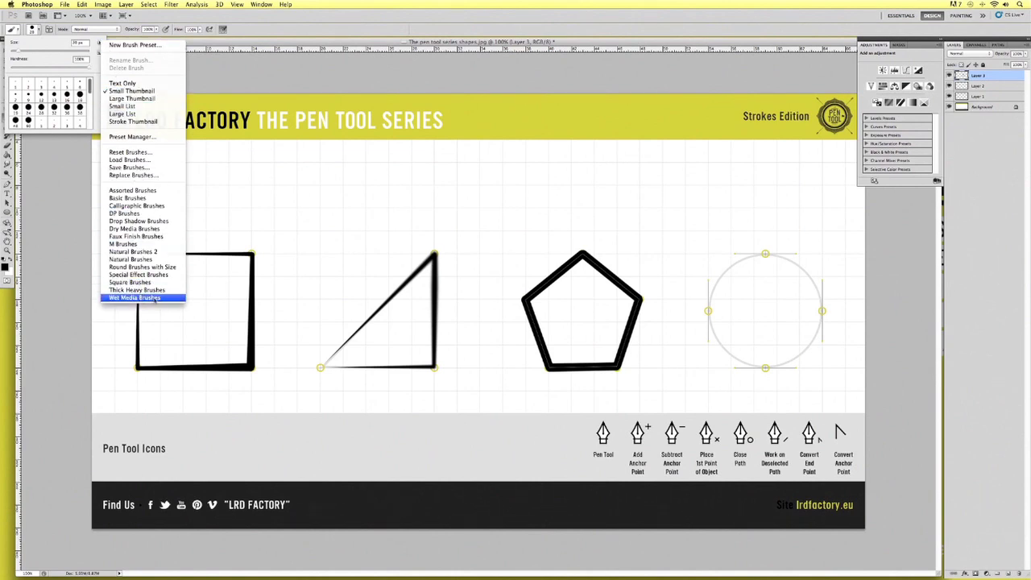
click(172, 300)
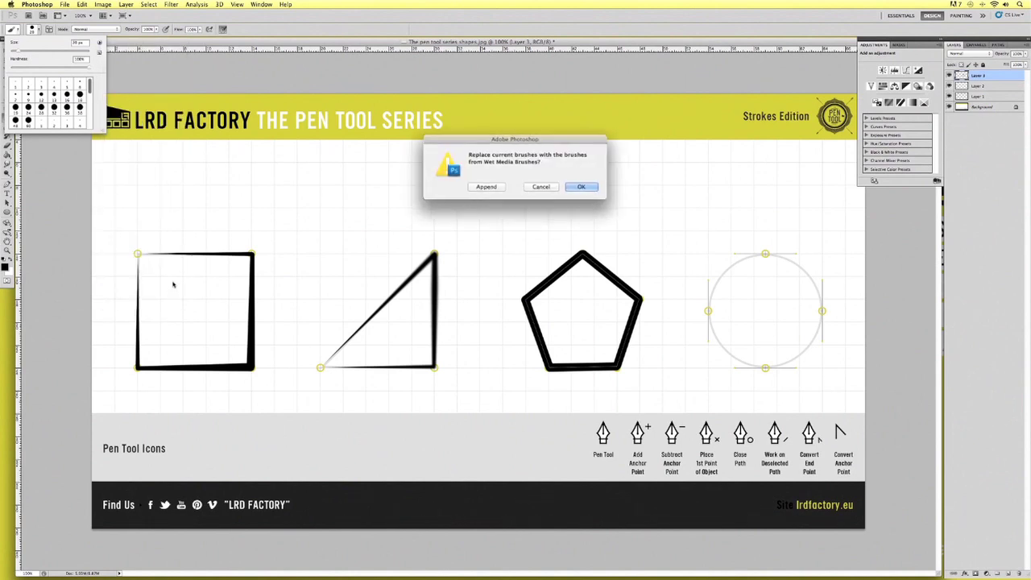
click(491, 186)
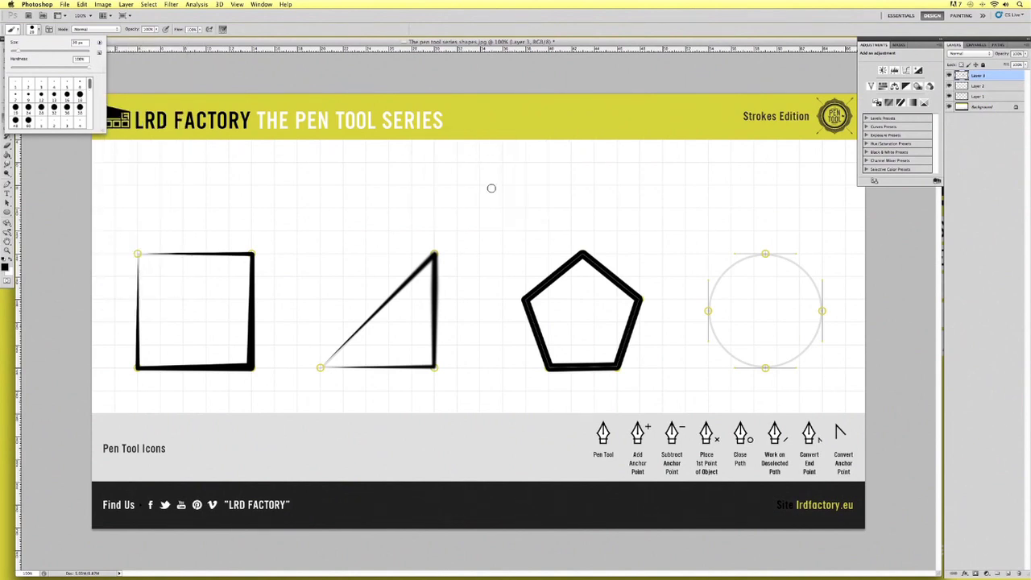
mouse_move(88, 94)
mouse_down()
mouse_move(90, 130)
mouse_move(91, 122)
mouse_up()
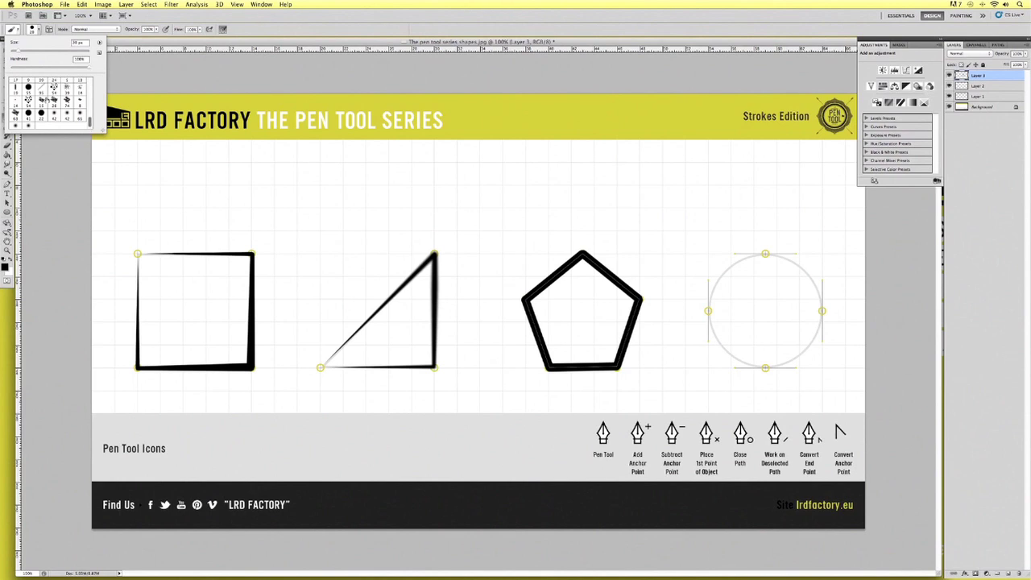
click(42, 91)
Set the foreground color to the header banner's yellow, d9d23b, by sampling it from the image
click(6, 267)
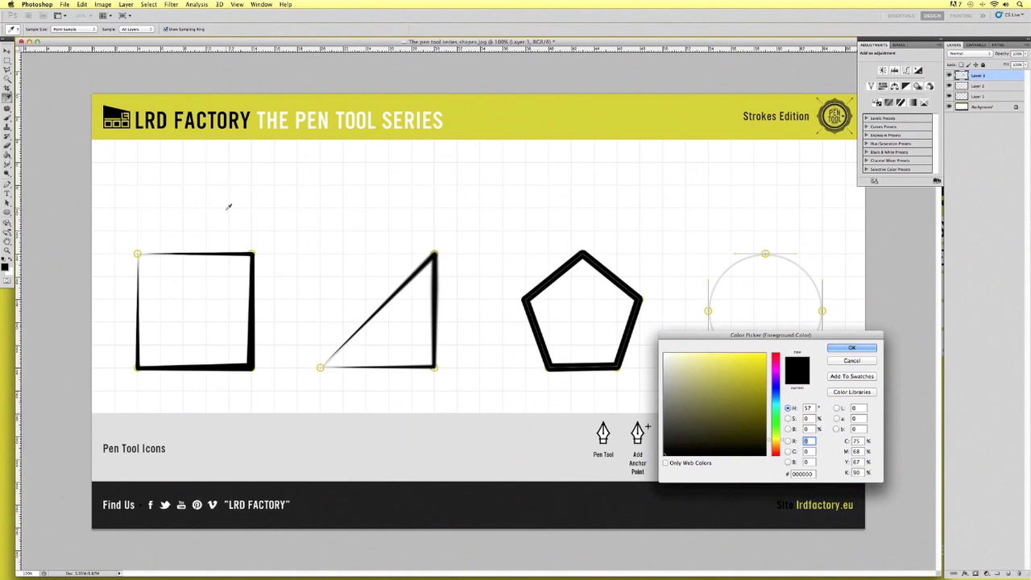
click(525, 106)
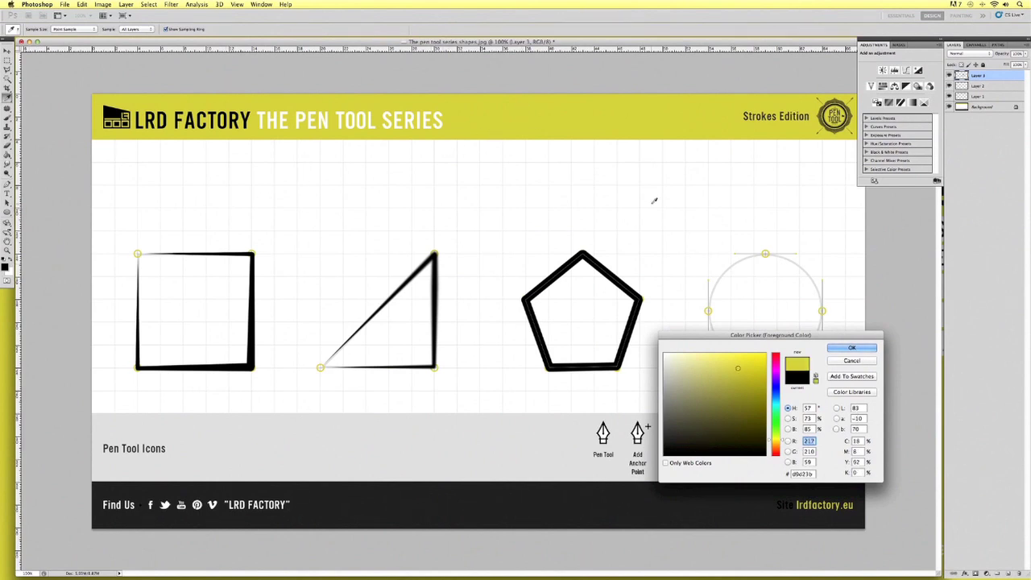
click(852, 347)
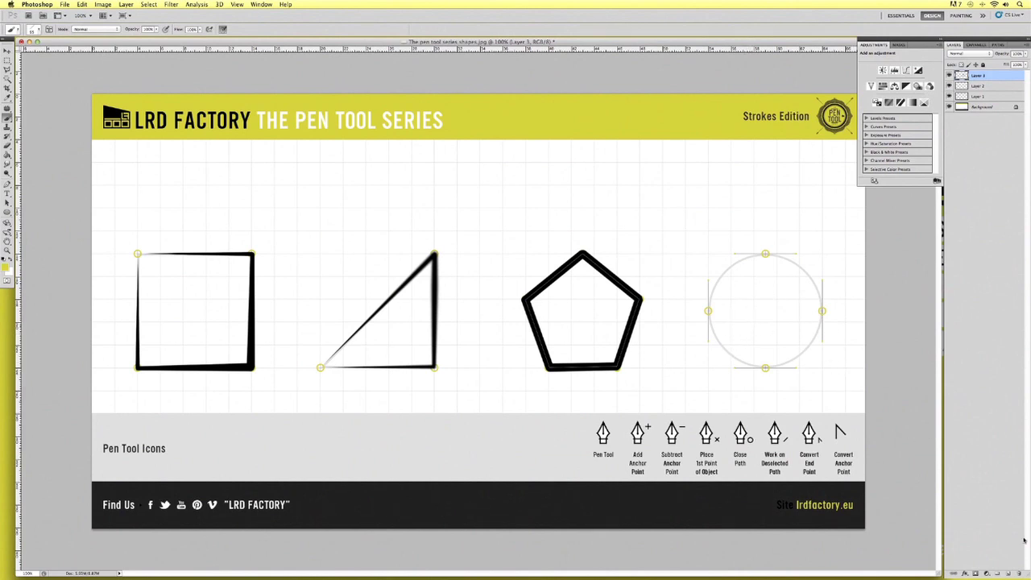
Add a new layer and stroke the pentagon path on it with the textured yellow Brush, leaving Simulate Pressure off
click(1007, 573)
click(8, 185)
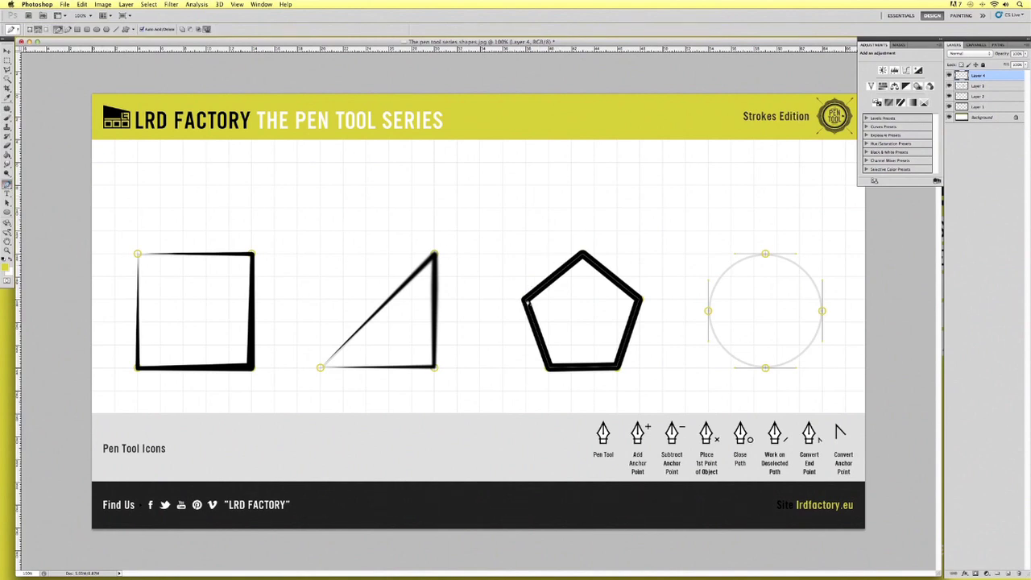
right_click(527, 300)
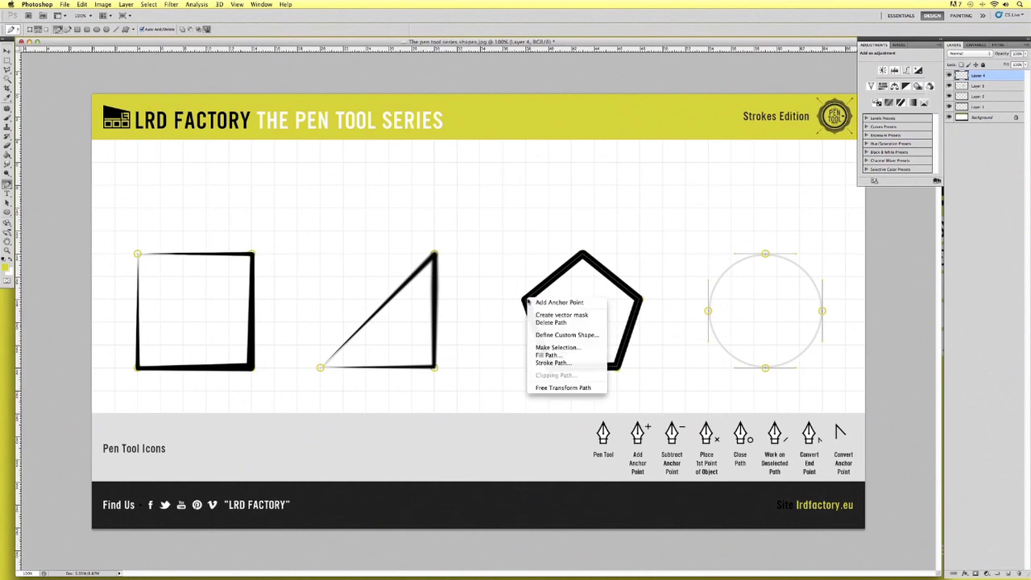
click(551, 363)
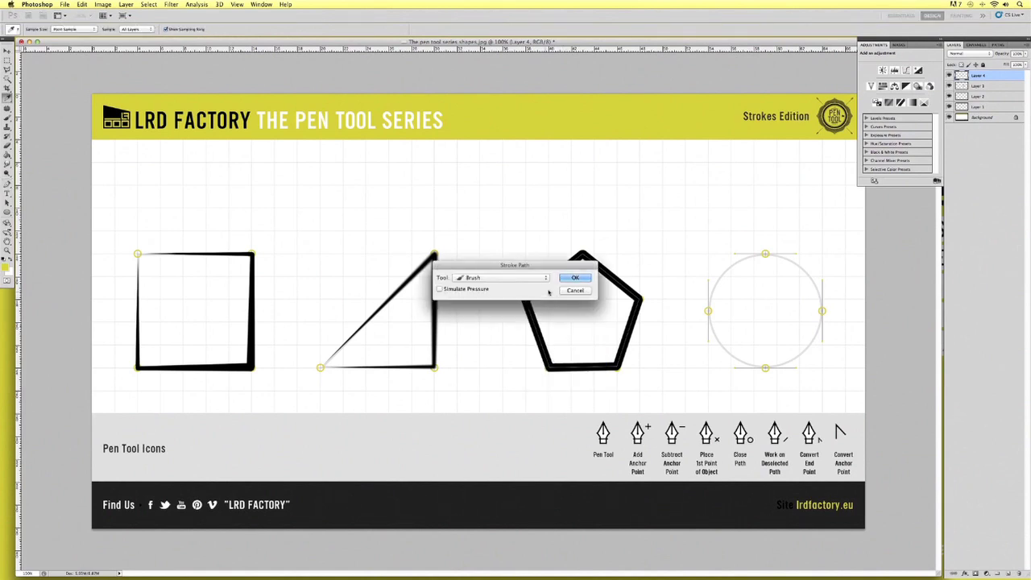
click(572, 279)
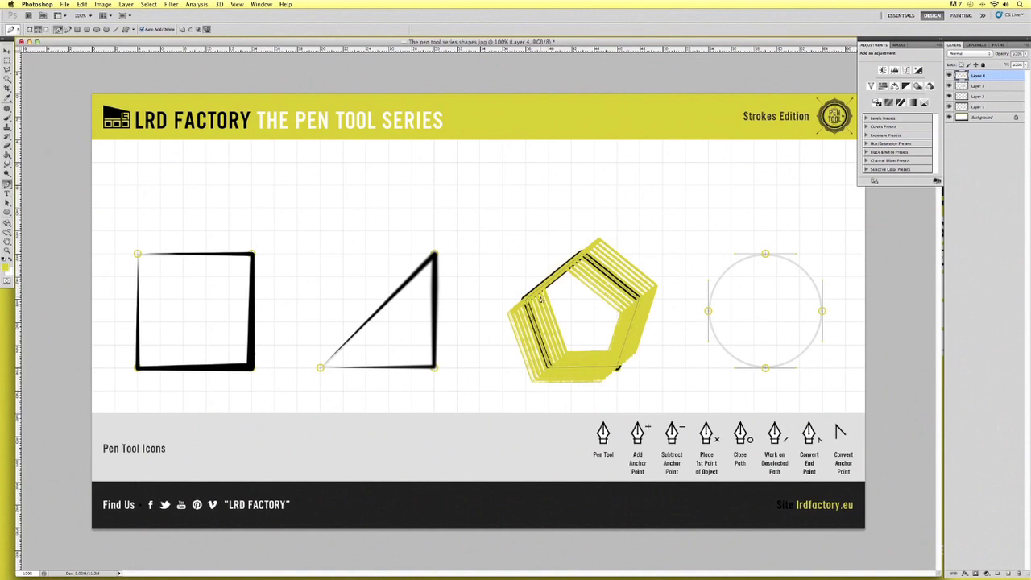
Set the foreground color to black, 000000, and add a new layer for the circle
click(7, 268)
drag(672, 453, 658, 462)
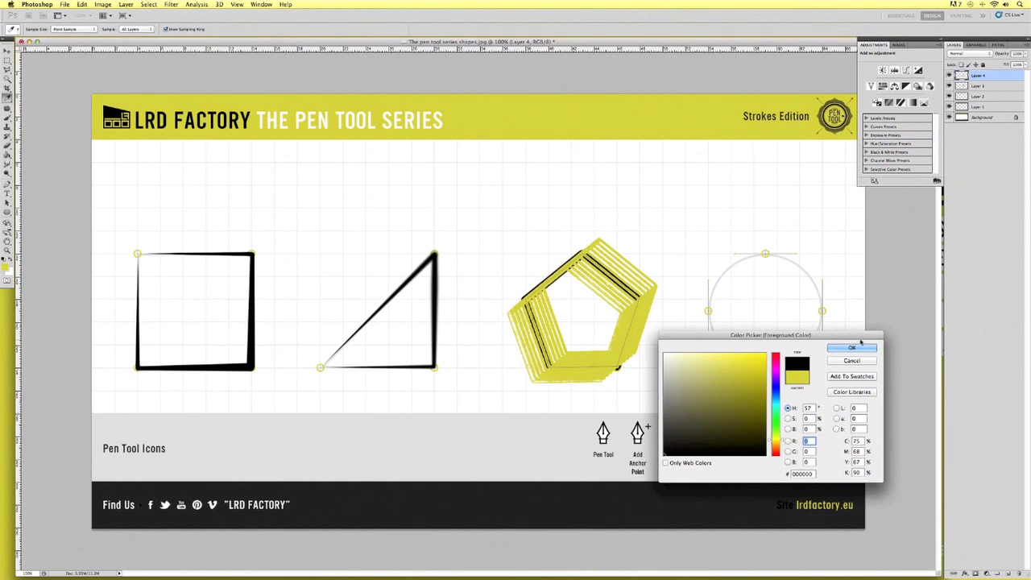
click(852, 348)
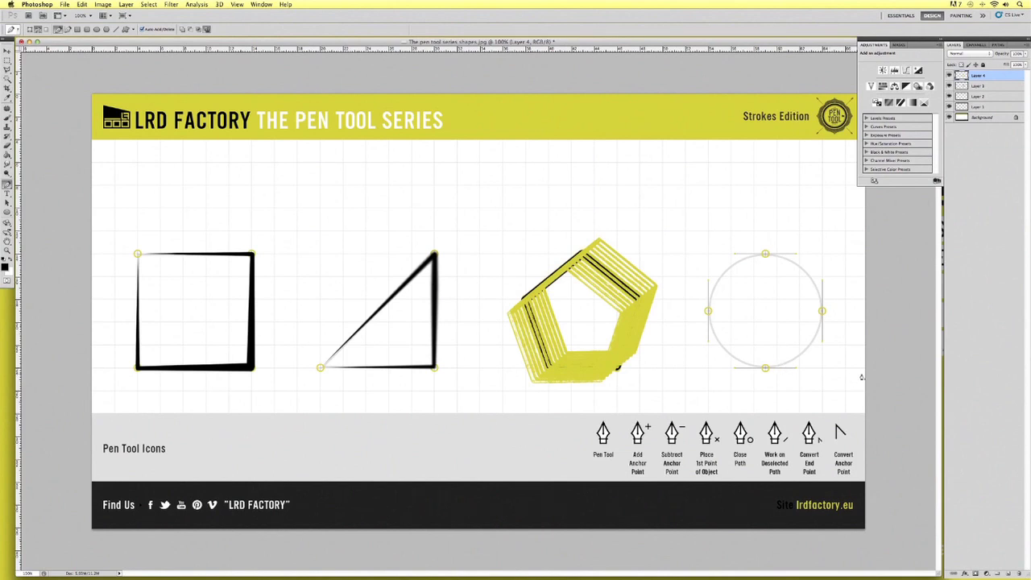
click(1008, 574)
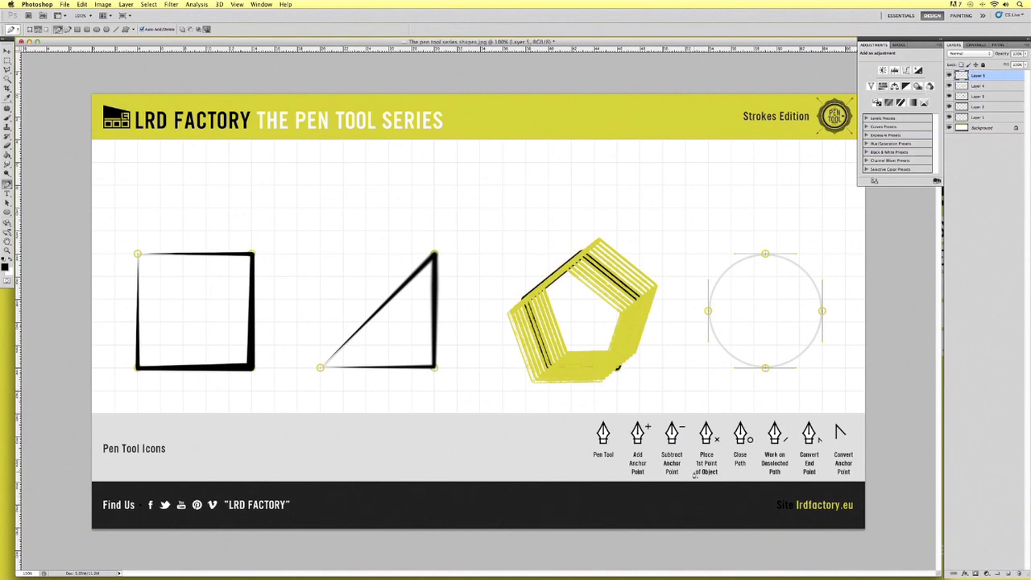
Switch the Brush tool to a hard round preset at 100% hardness and change its size for the circle's stroke
click(6, 117)
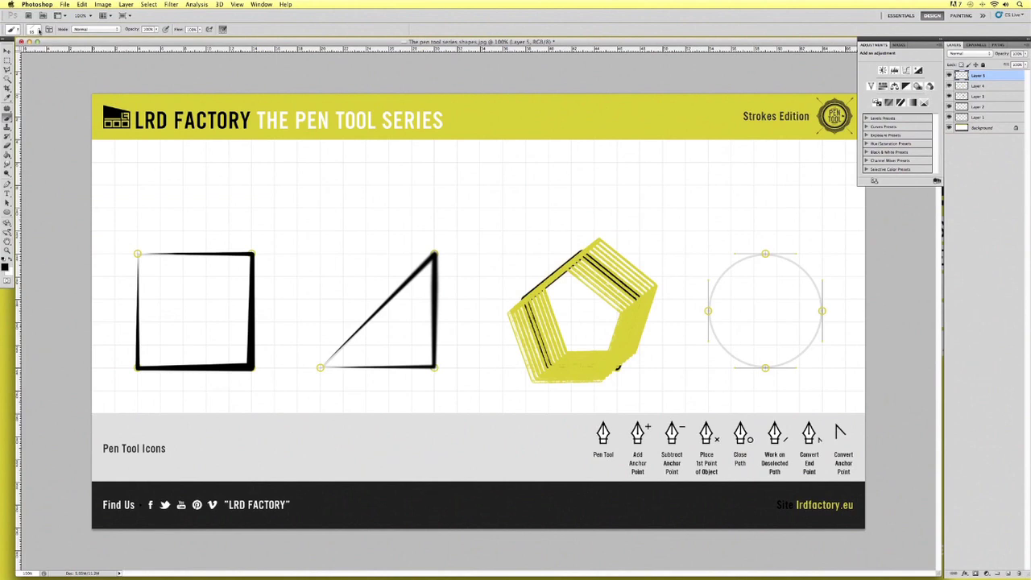
click(39, 31)
drag(90, 91, 90, 82)
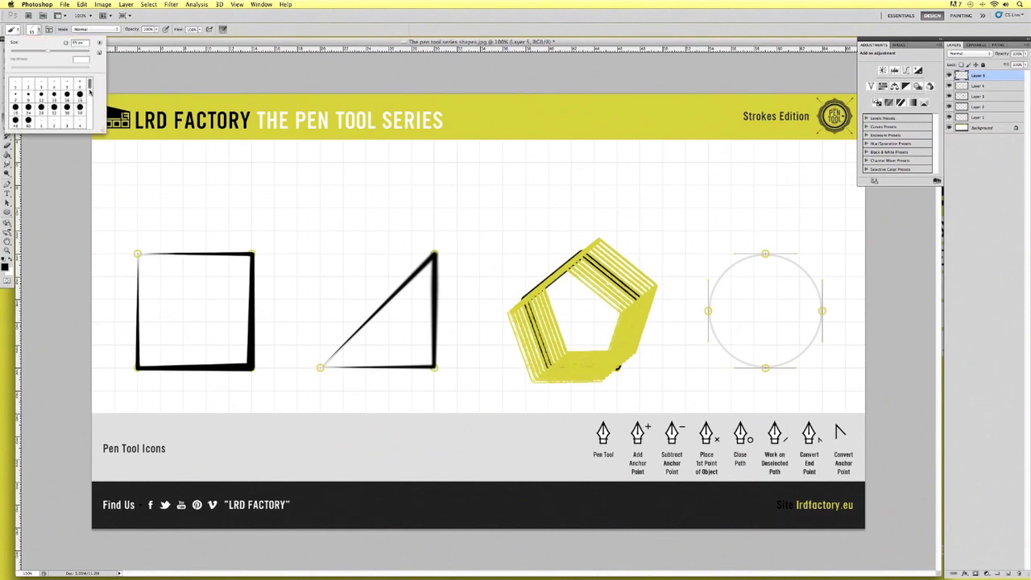
click(41, 94)
double_click(78, 43)
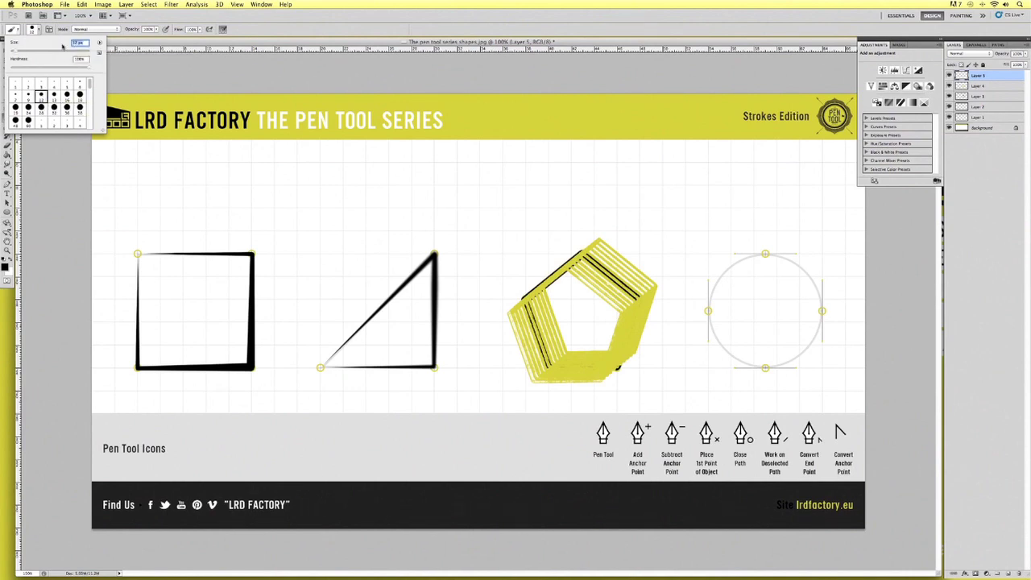
text(2)
key(Return)
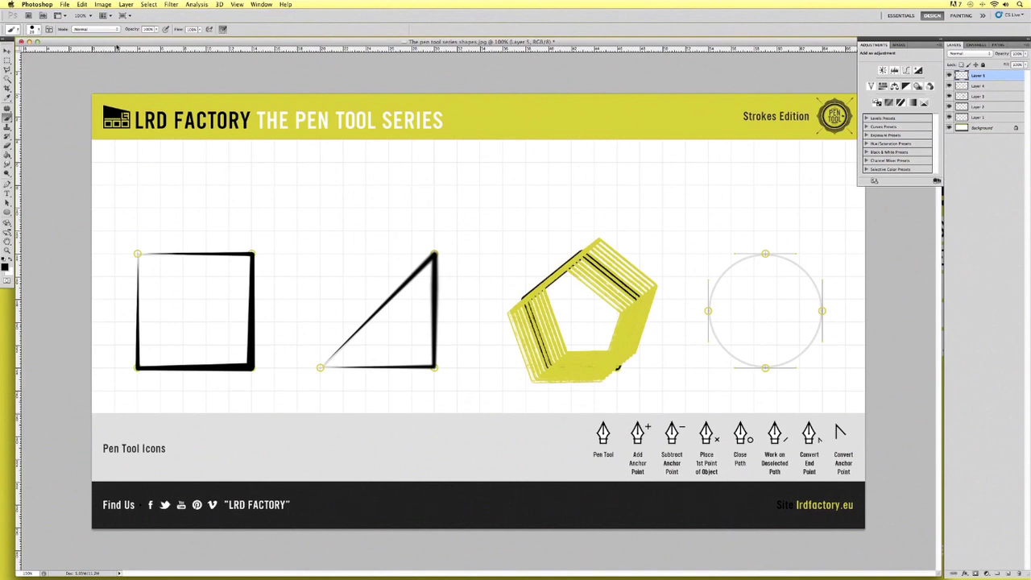
Trace the circle guide clockwise from its left point with the Pen tool, placing smooth anchors at the left, top, right and bottom points
click(6, 184)
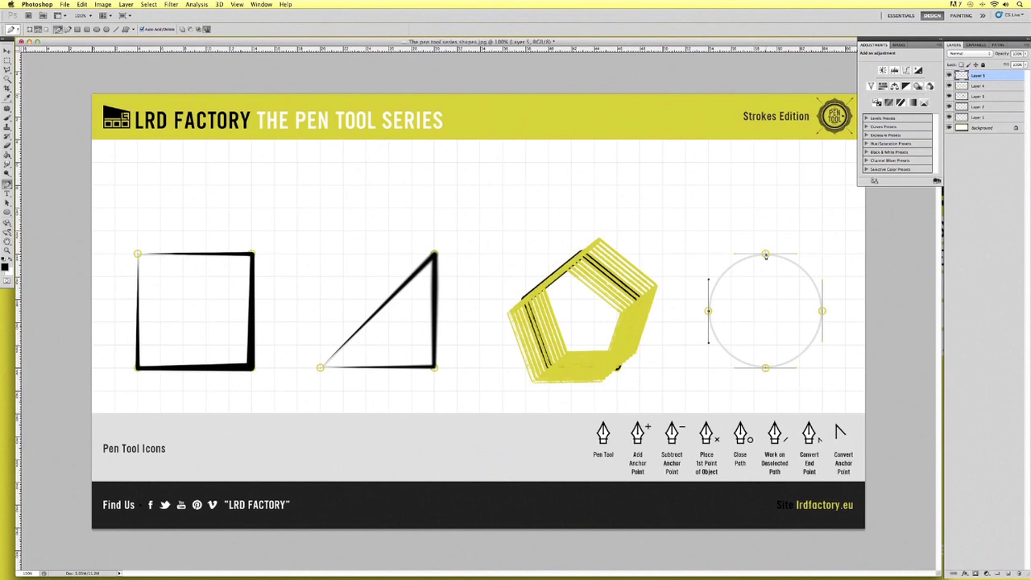
click(765, 255)
drag(766, 256, 800, 254)
drag(823, 313, 823, 346)
drag(765, 371, 732, 369)
Stroke the open circle path with the Brush, leaving Simulate Pressure off, and dismiss the path
right_click(709, 312)
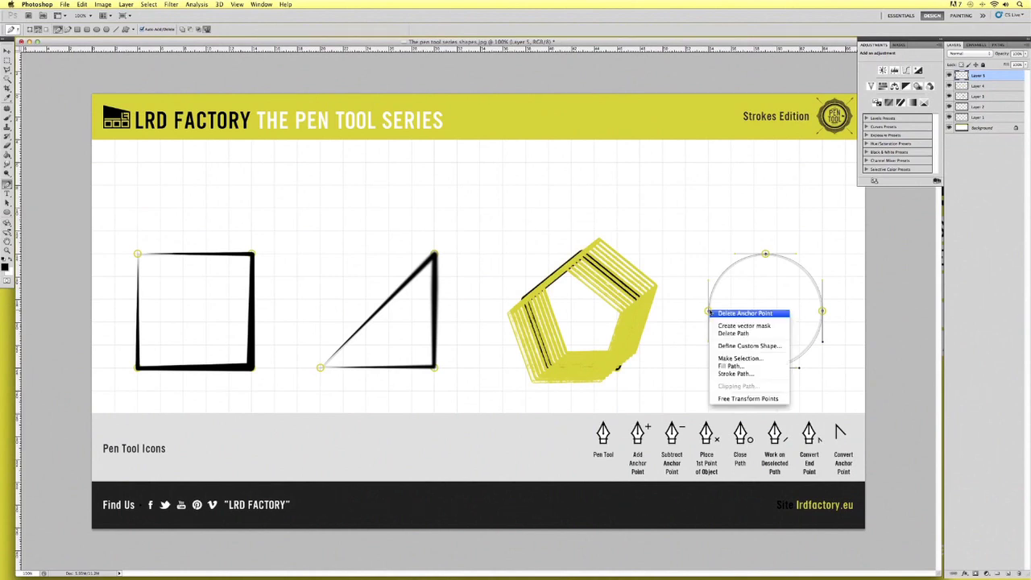
click(733, 375)
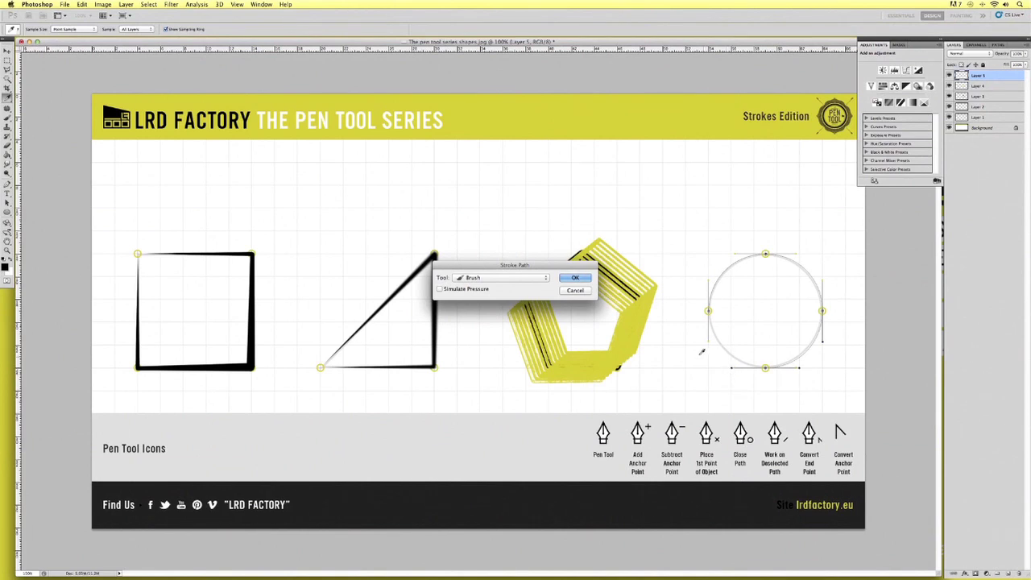
click(577, 279)
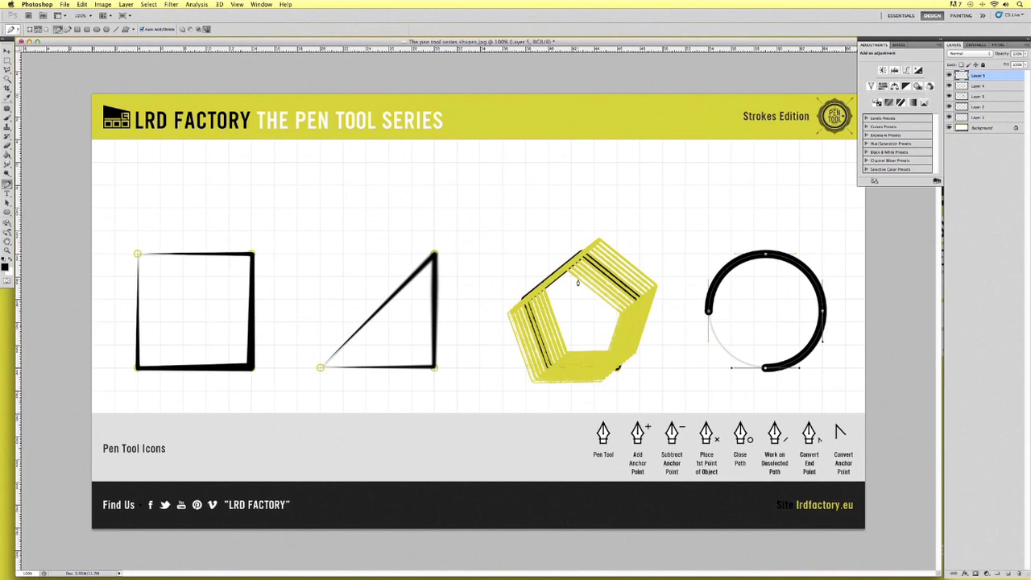
key(Return)
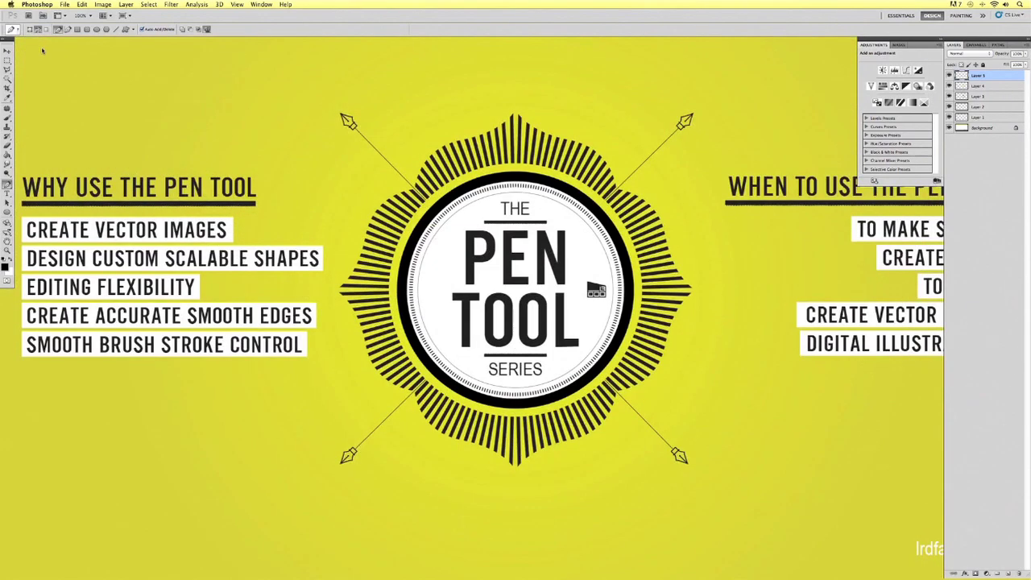
Hide Photoshop to return to the desktop
key(super+h)
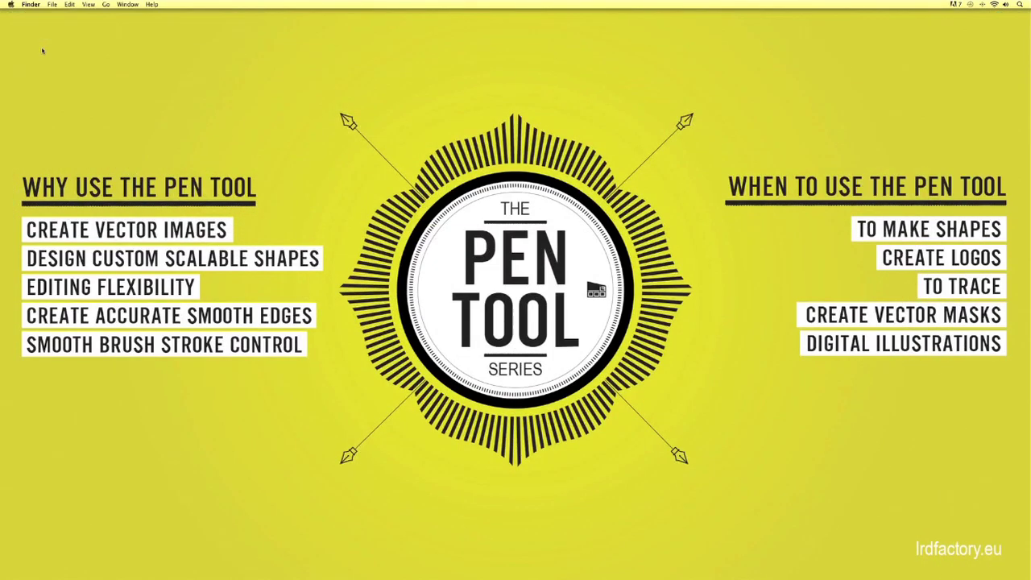